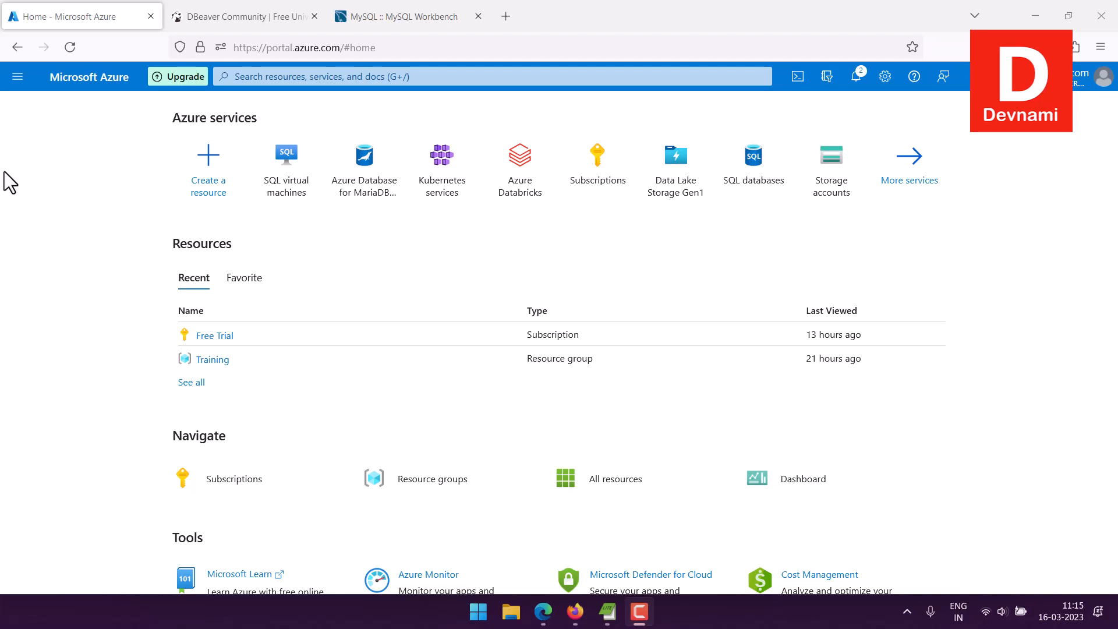
Find Azure Database for MySQL servers in the Databases category of all services and start creating a server.
click(17, 77)
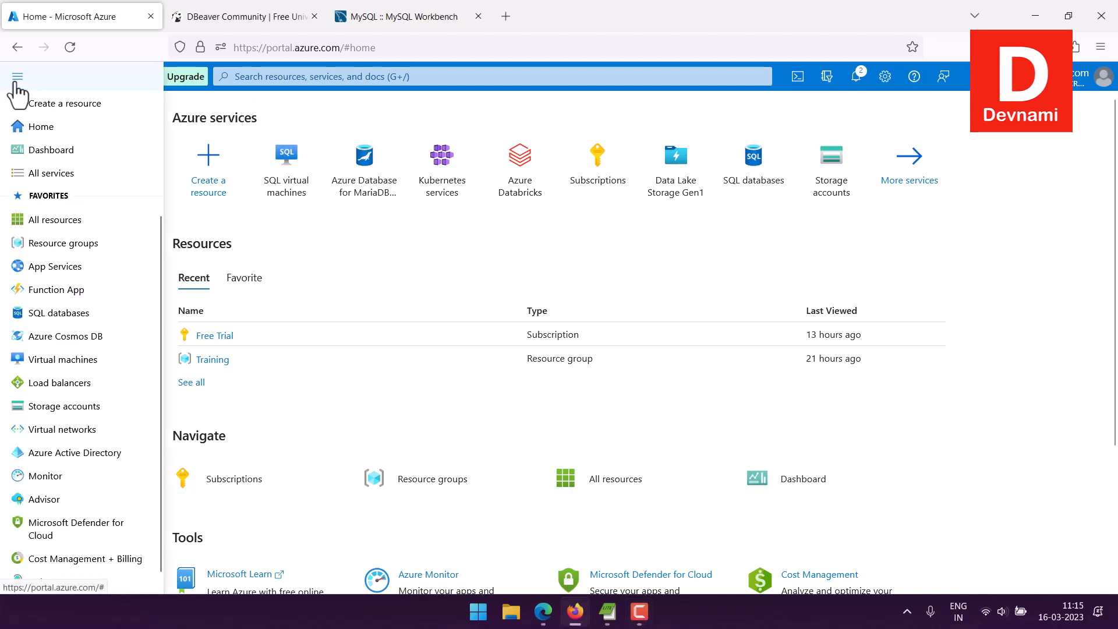
click(64, 182)
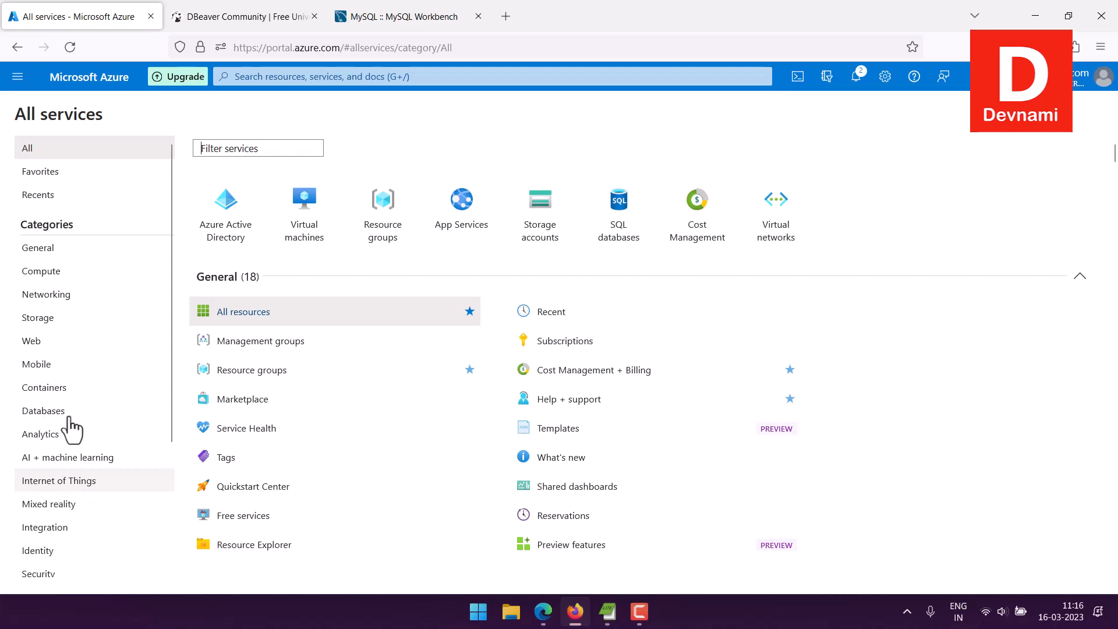
click(53, 412)
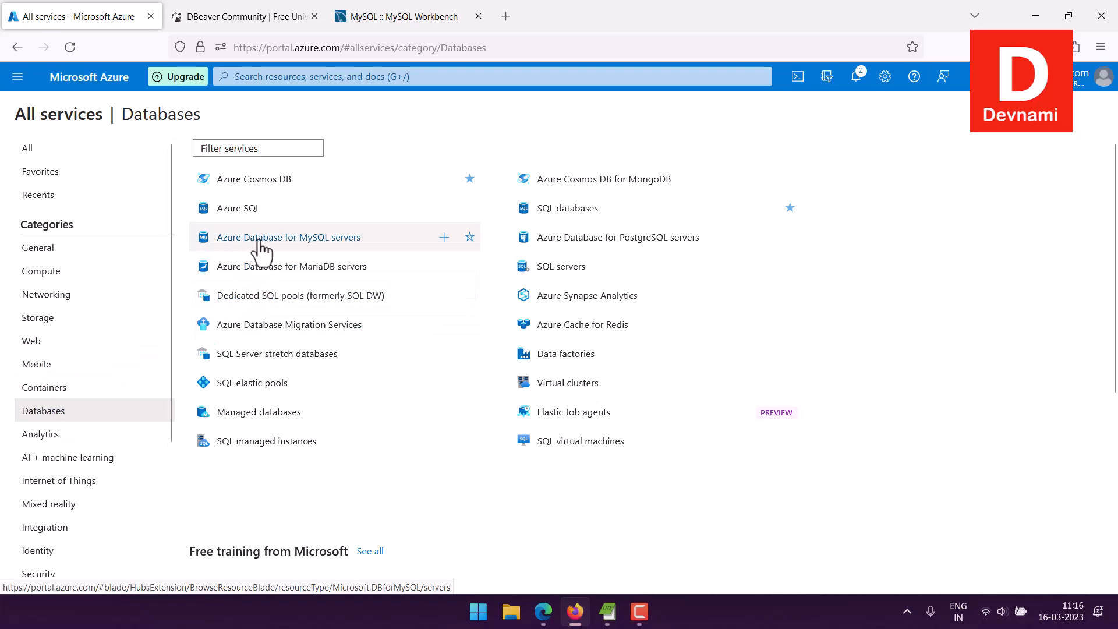
mouse_move(333, 239)
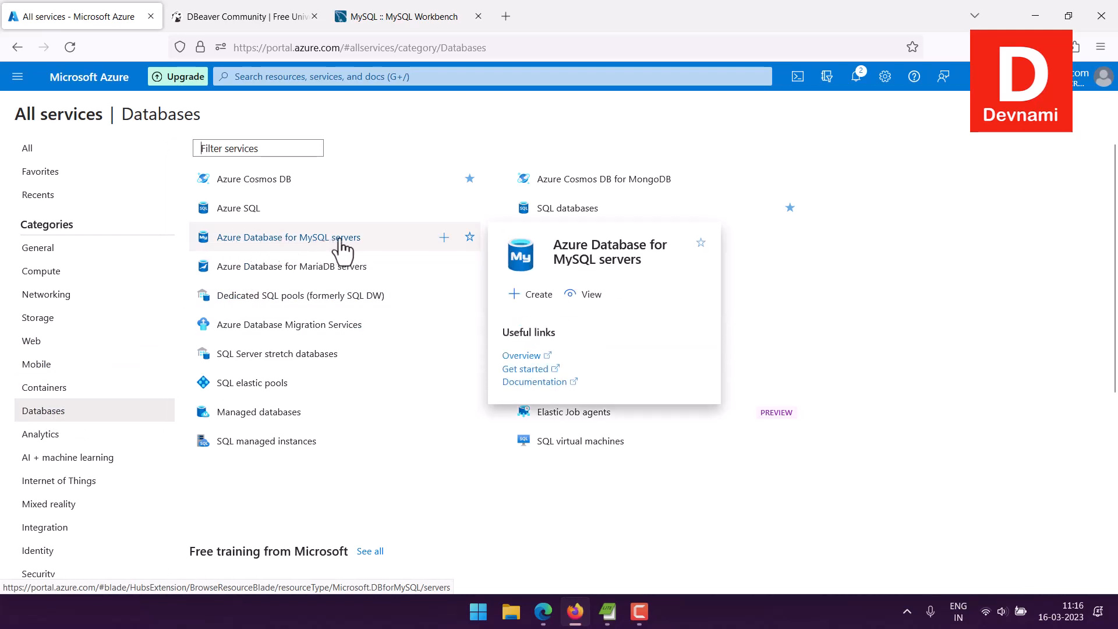
click(261, 76)
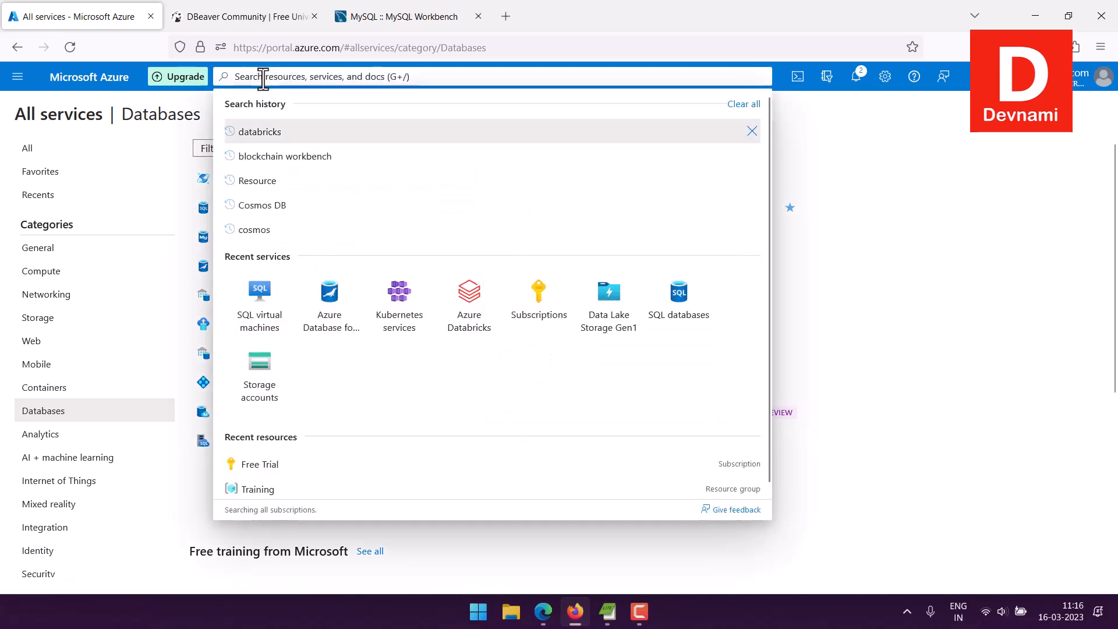
click(898, 164)
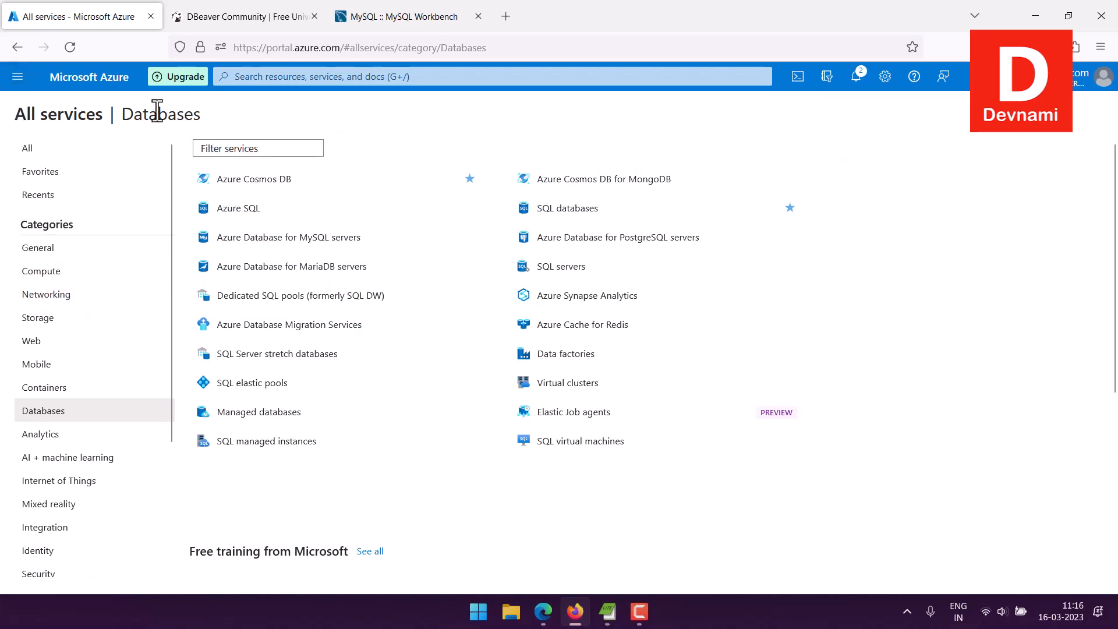
mouse_move(262, 243)
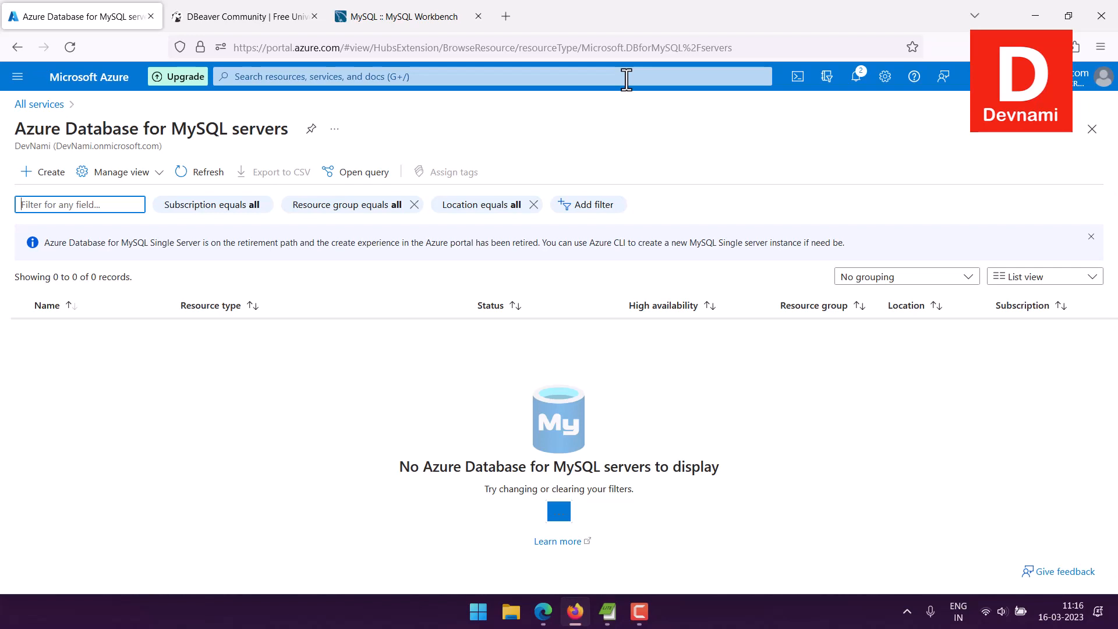
click(46, 174)
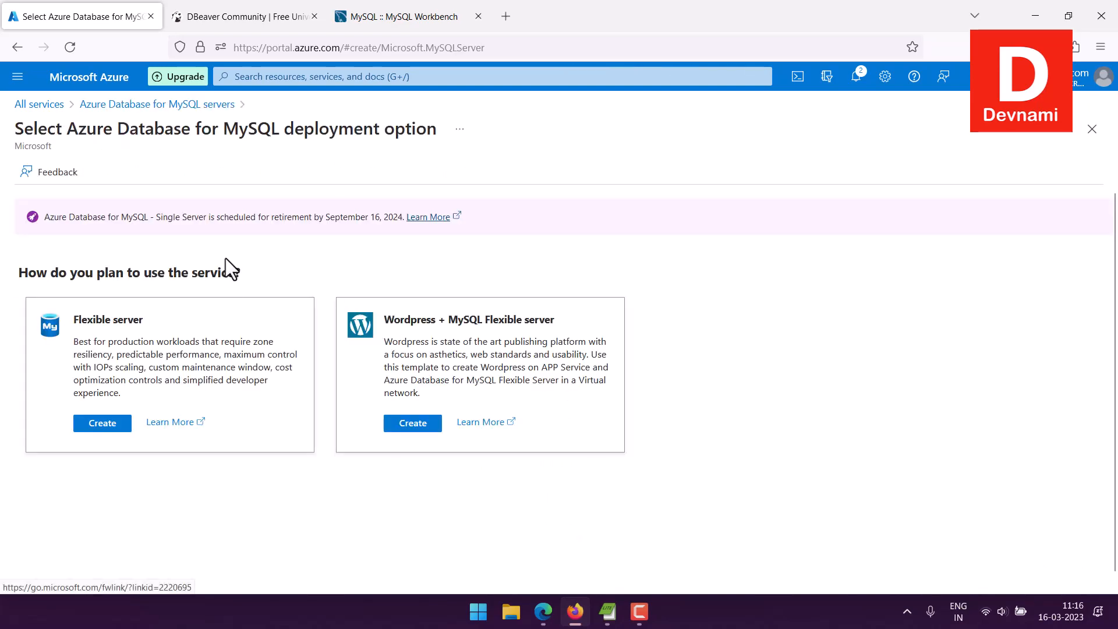
Examine the Single Server retirement notice and the question about how the MySQL service is planned to be used.
drag(123, 273, 281, 262)
click(280, 261)
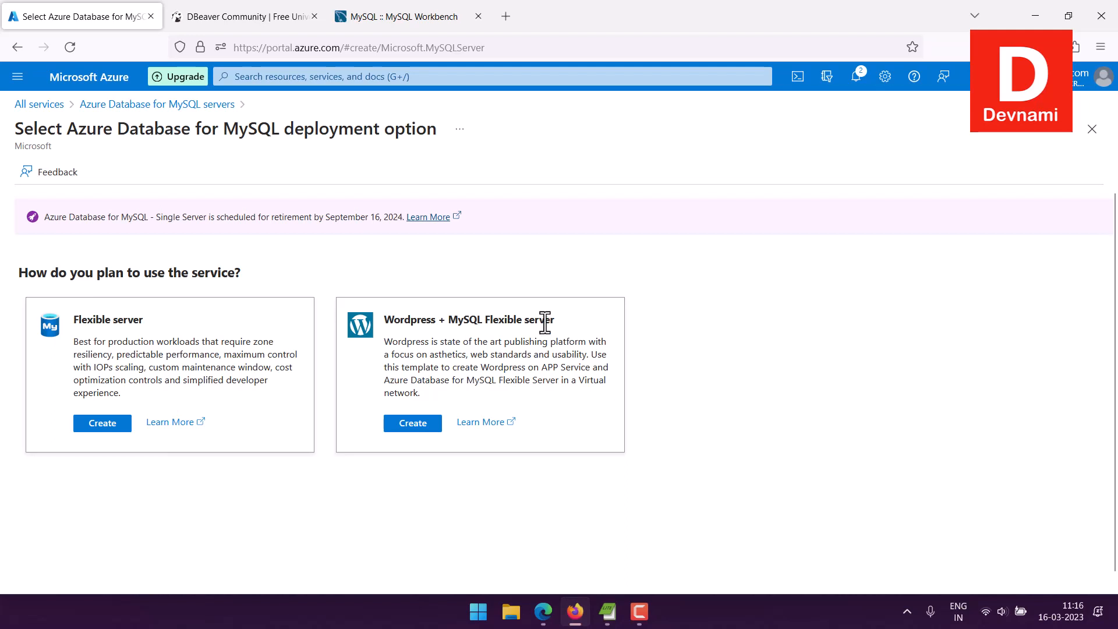
drag(67, 220, 270, 217)
click(122, 219)
click(243, 220)
click(344, 218)
click(269, 217)
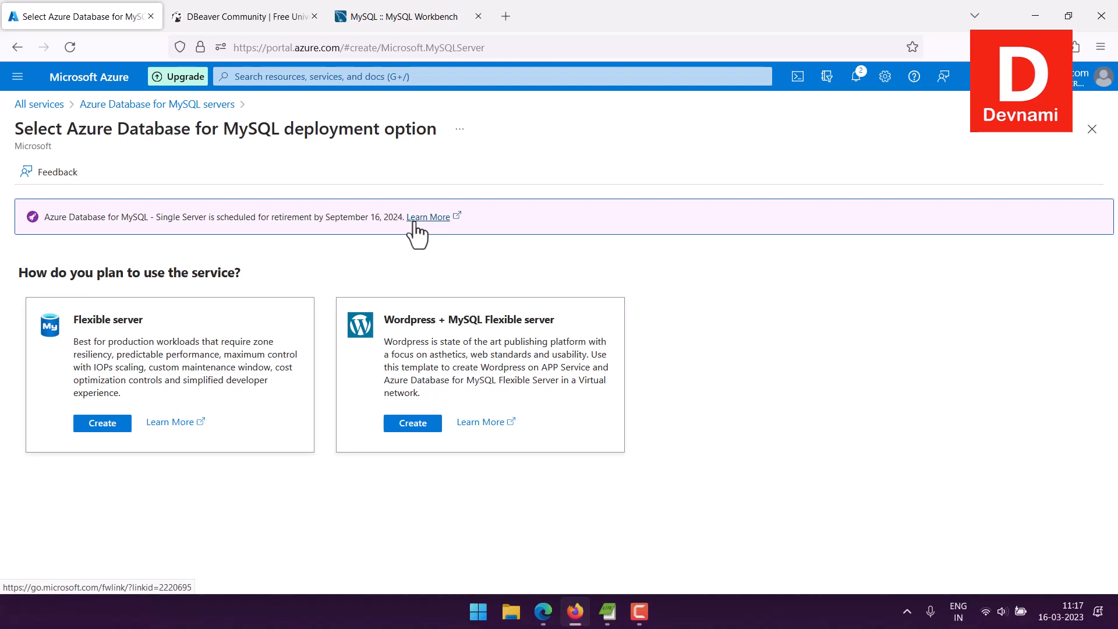
drag(119, 274, 248, 273)
click(258, 273)
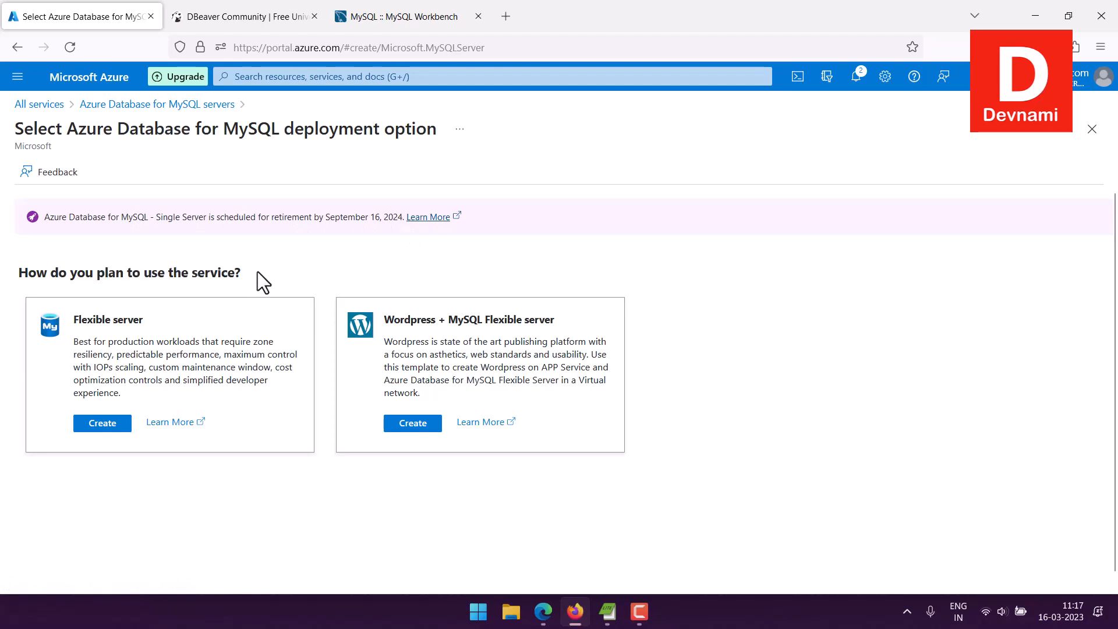
Choose the Flexible server deployment option and assign the server to the Training resource group.
click(102, 425)
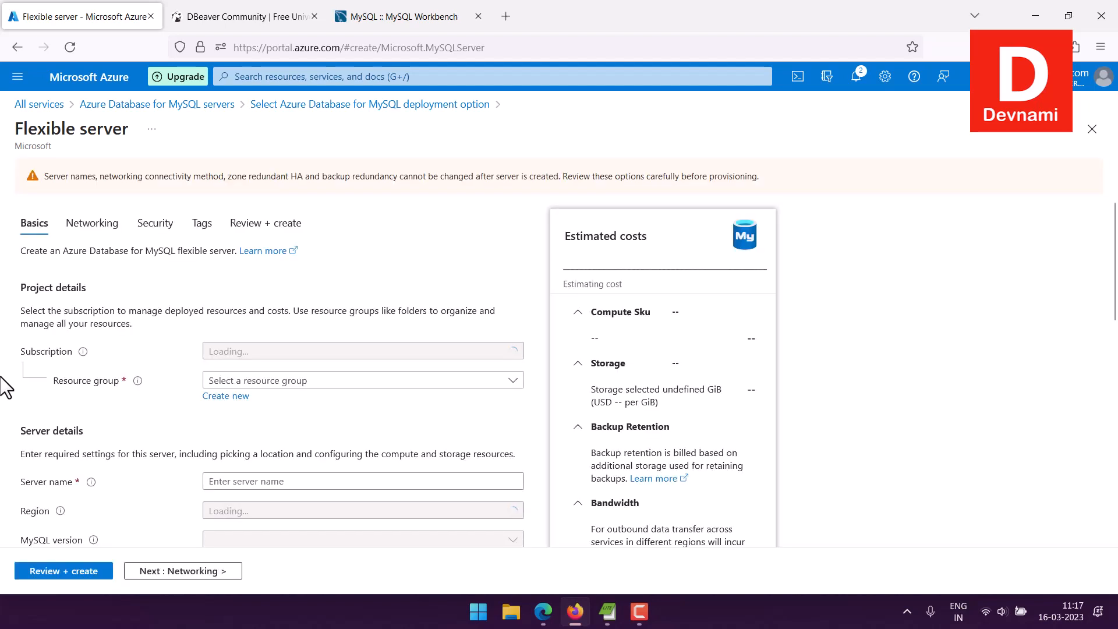
scroll(2, 376, down, 1)
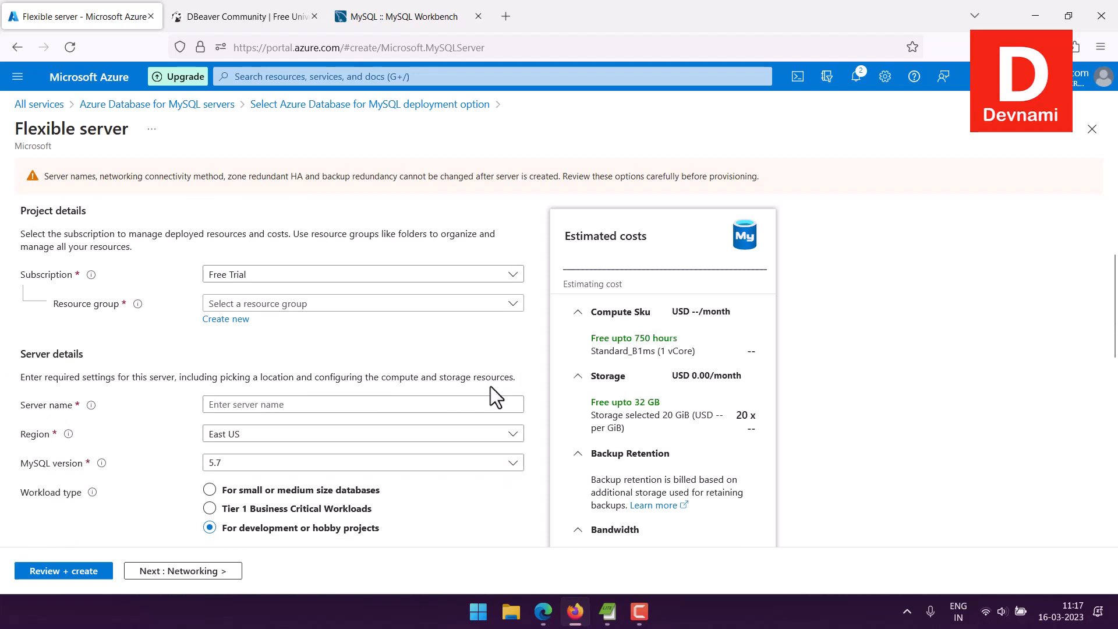
scroll(973, 334, down, 1)
scroll(974, 333, down, 2)
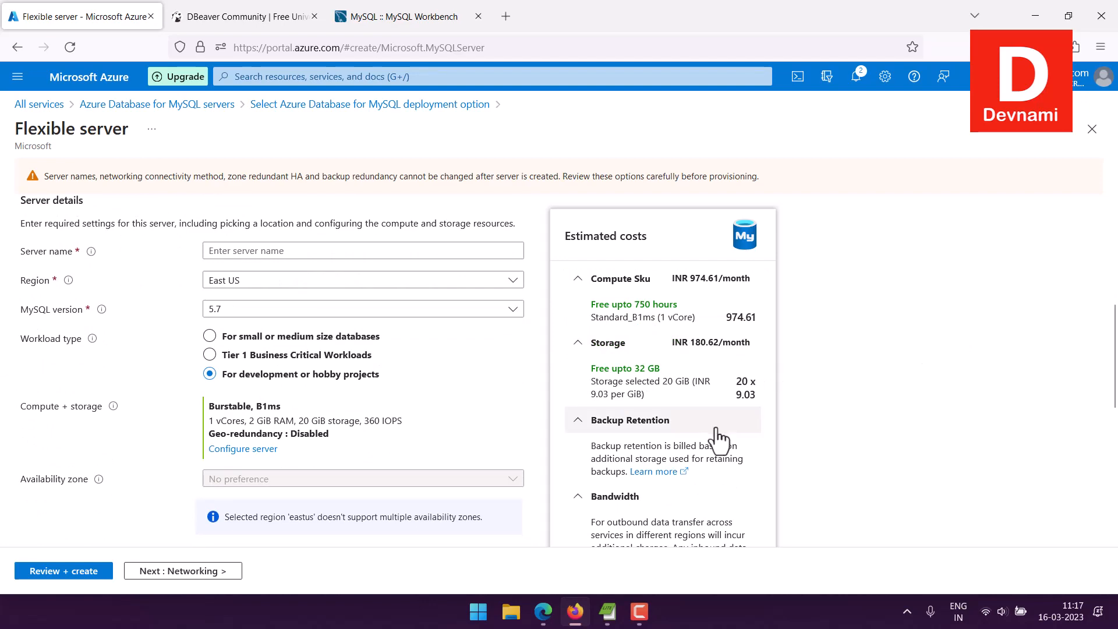
scroll(1036, 350, up, 1)
scroll(1036, 349, up, 3)
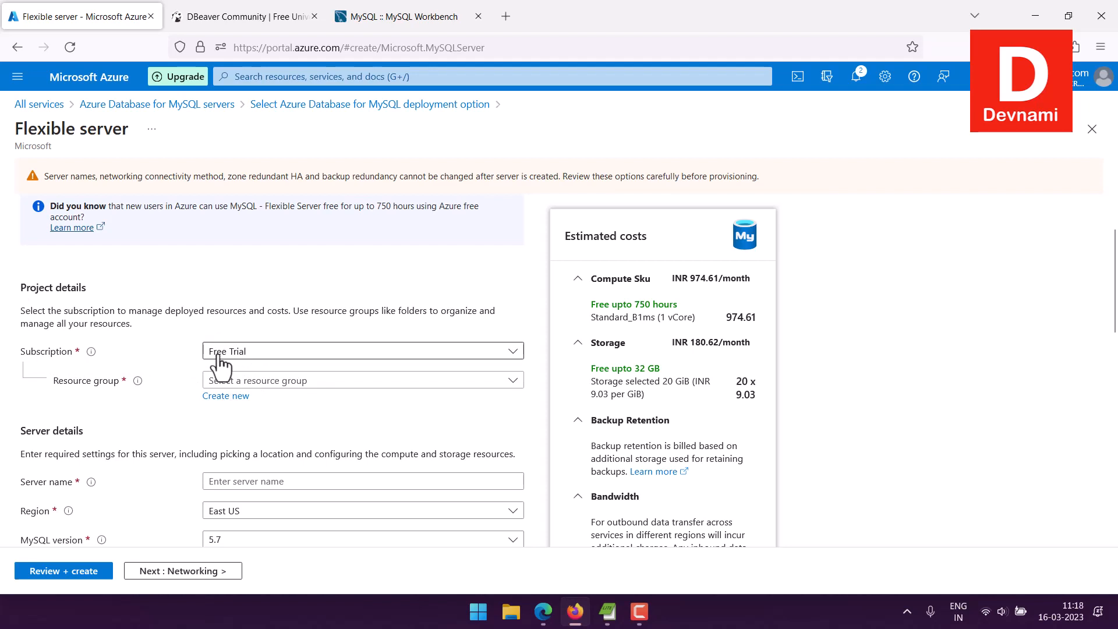
click(226, 381)
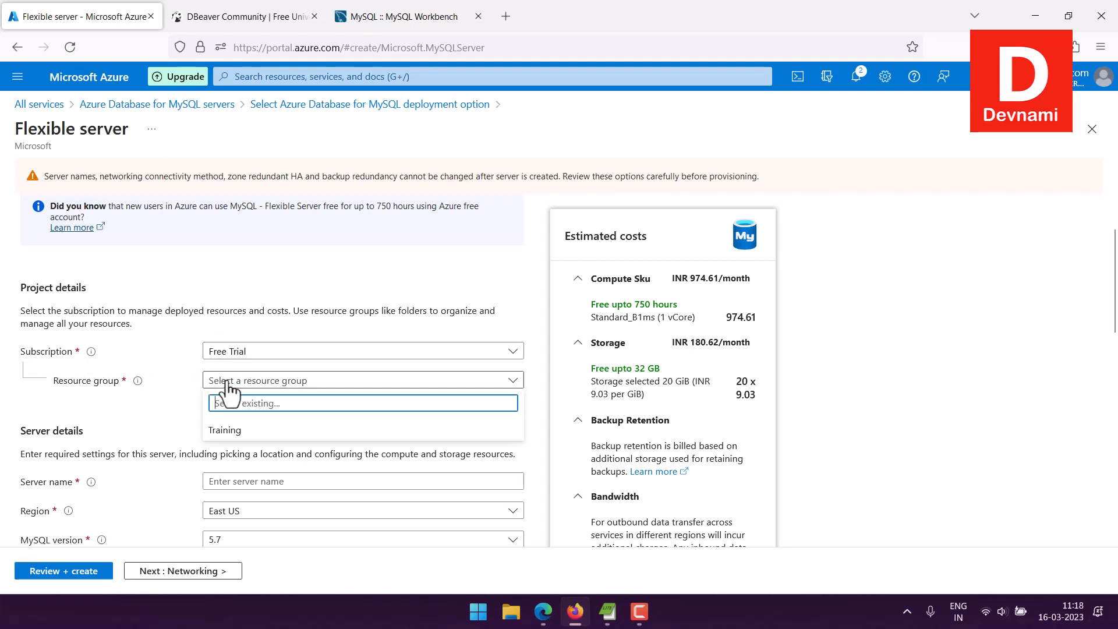
click(224, 431)
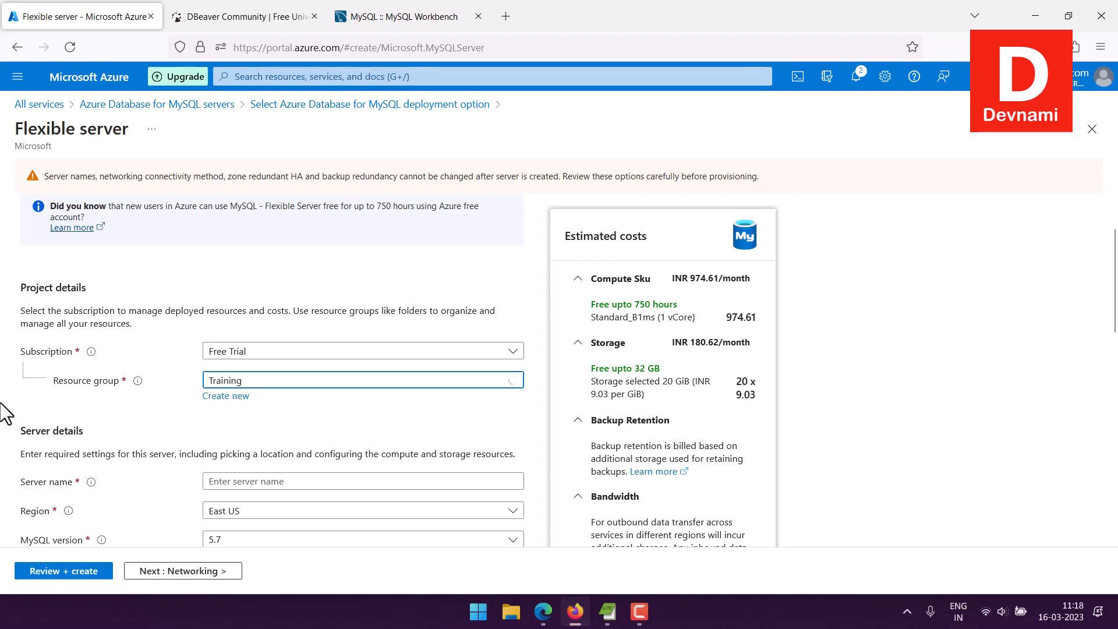
Try devmysql and devnamimysql as the server name in the server details.
scroll(2, 399, down, 3)
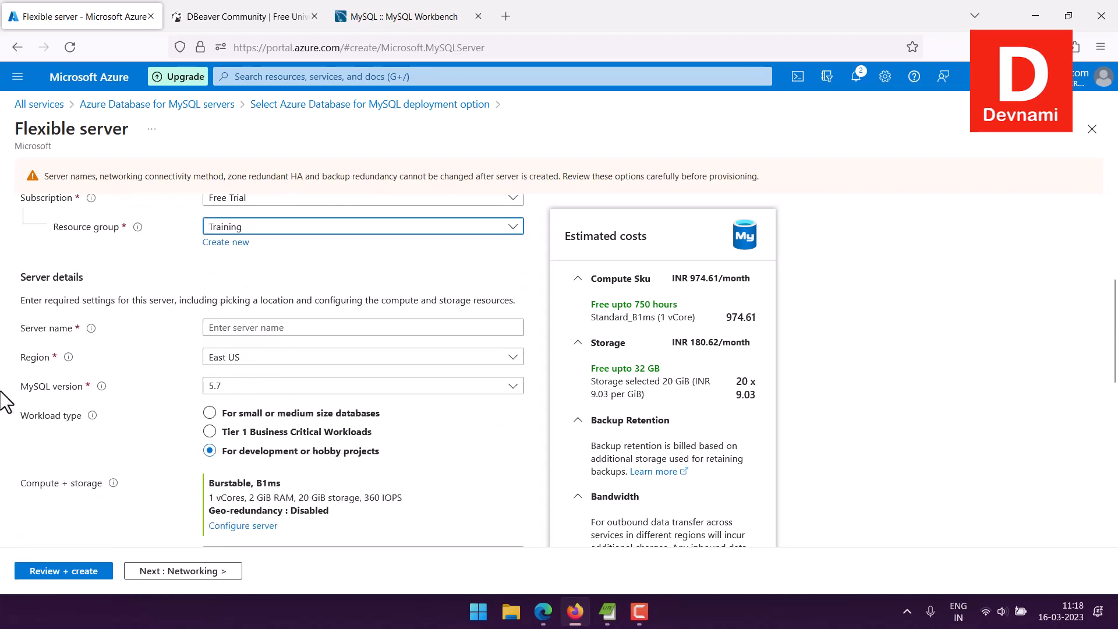
click(225, 328)
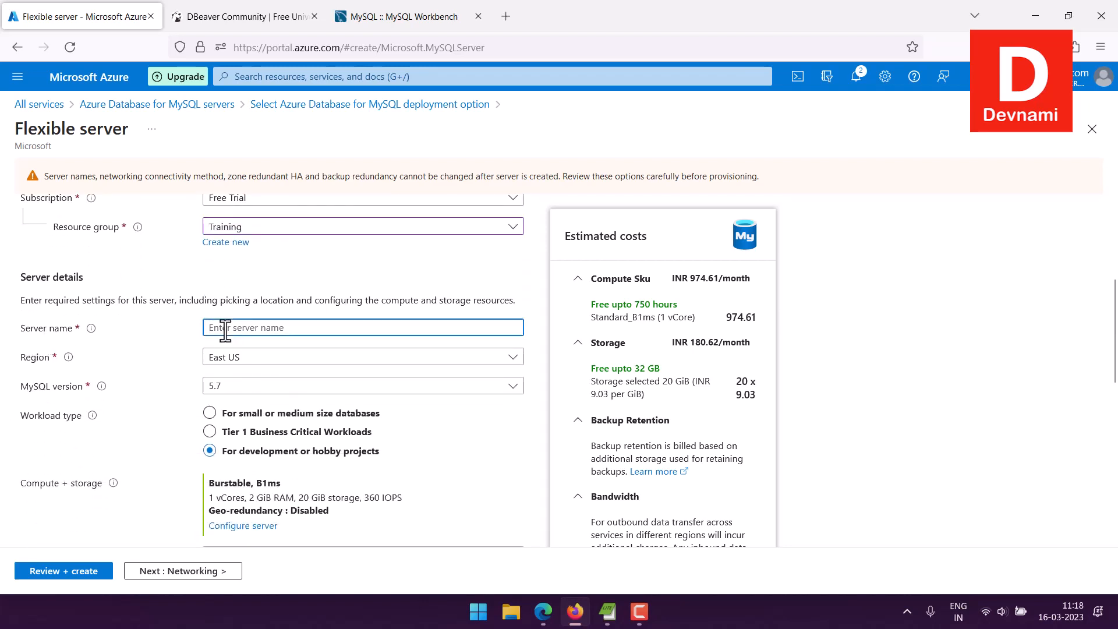
text(devmy)
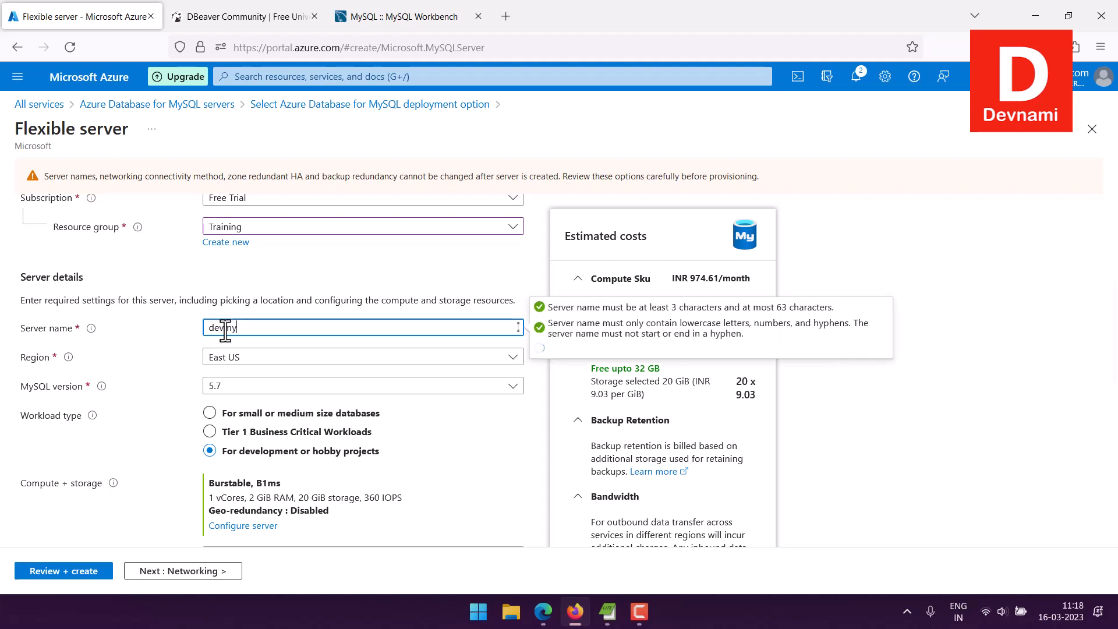
text(sql)
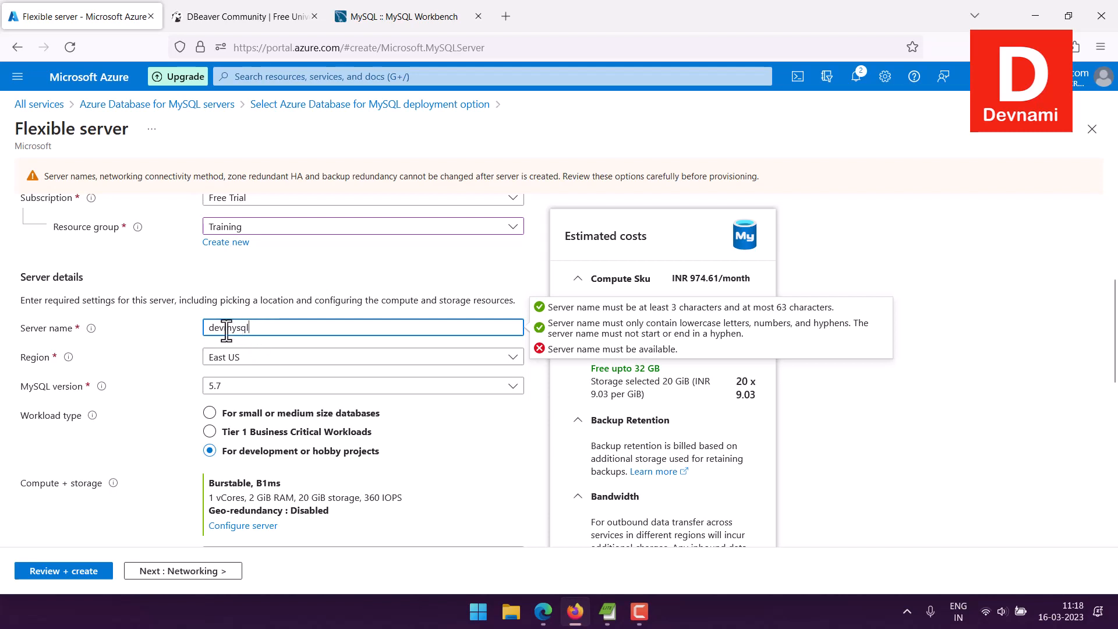
drag(226, 331, 274, 330)
click(304, 328)
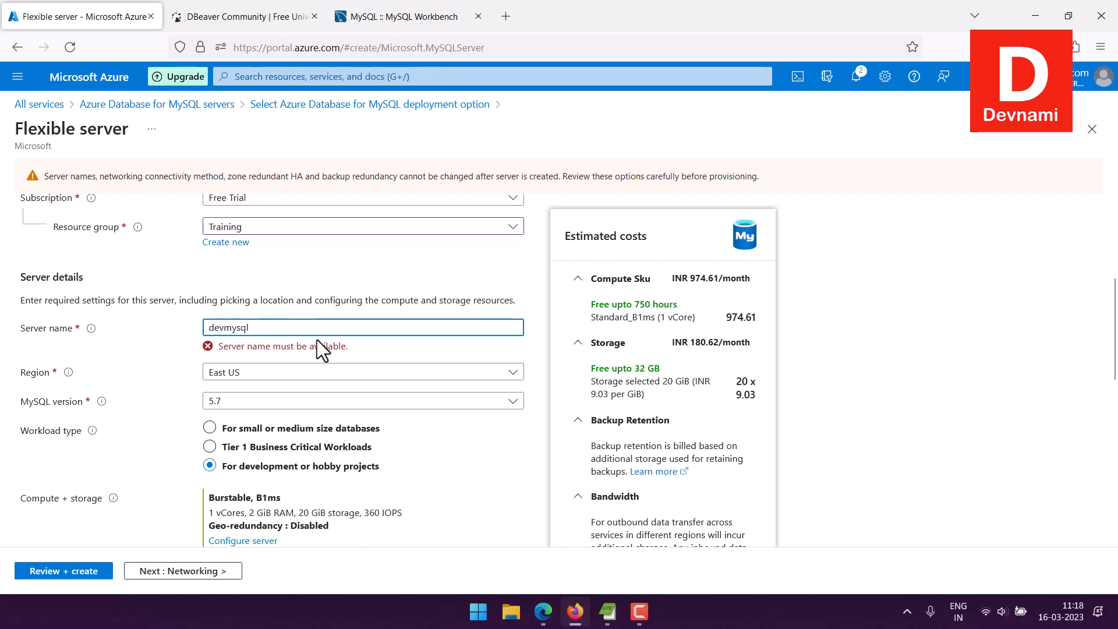
text(nami)
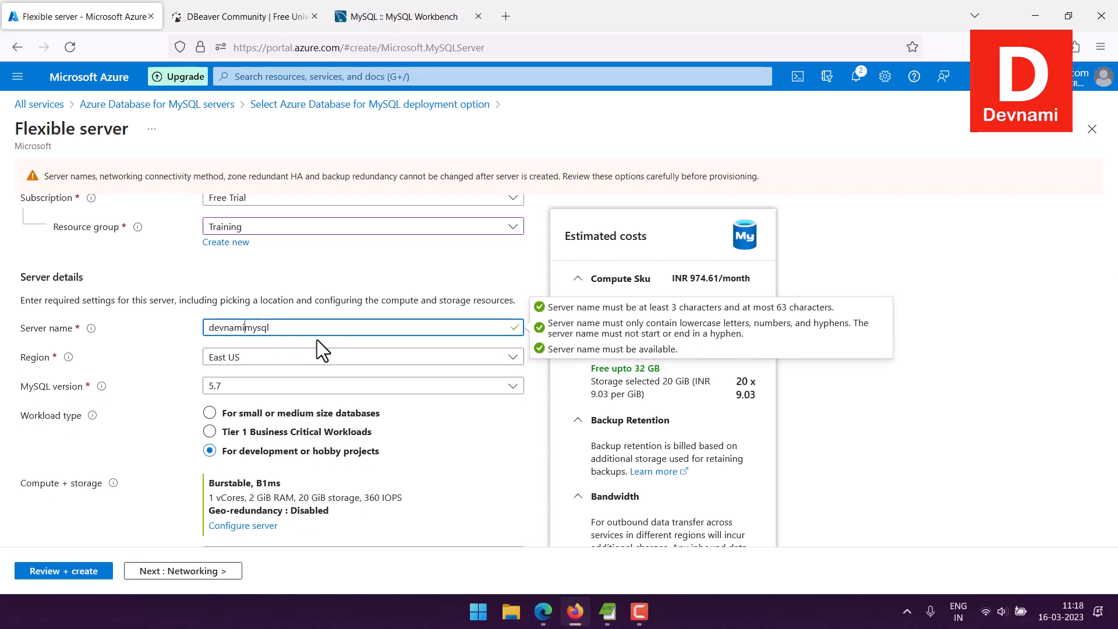
Replace the server name with mysqldevdb.
key(BackSpace)
key(BackSpace)
key(BackSpace)
key(BackSpace)
key(BackSpace)
key(BackSpace)
key(BackSpace)
key(Delete)
key(Delete)
key(Delete)
key(Delete)
key(Delete)
text(dev)
key(BackSpace)
key(BackSpace)
key(BackSpace)
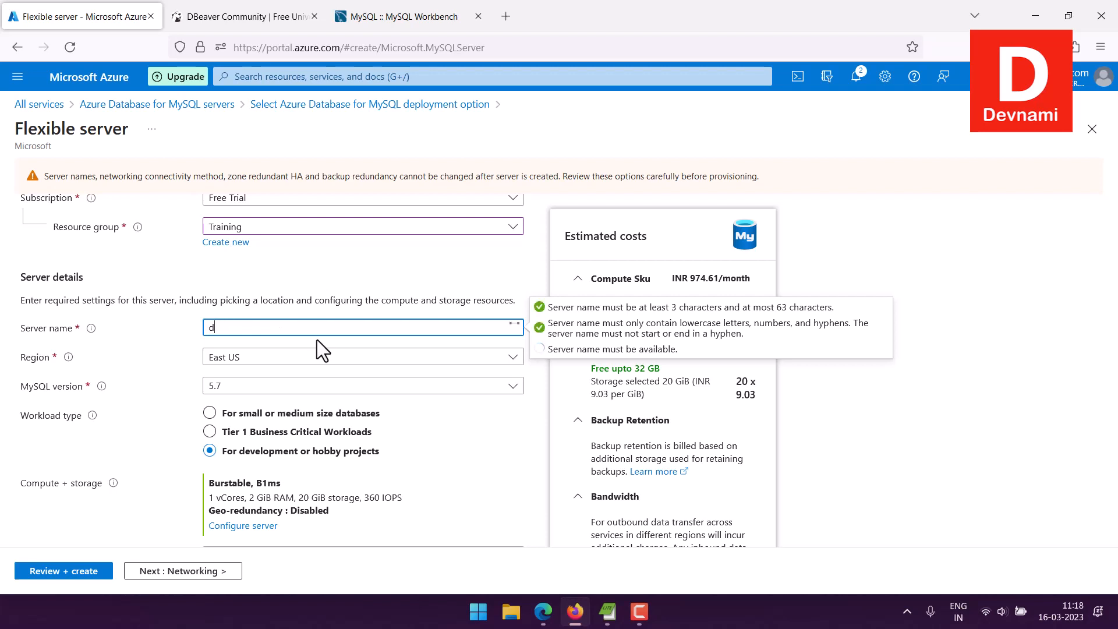
text(mysqldev)
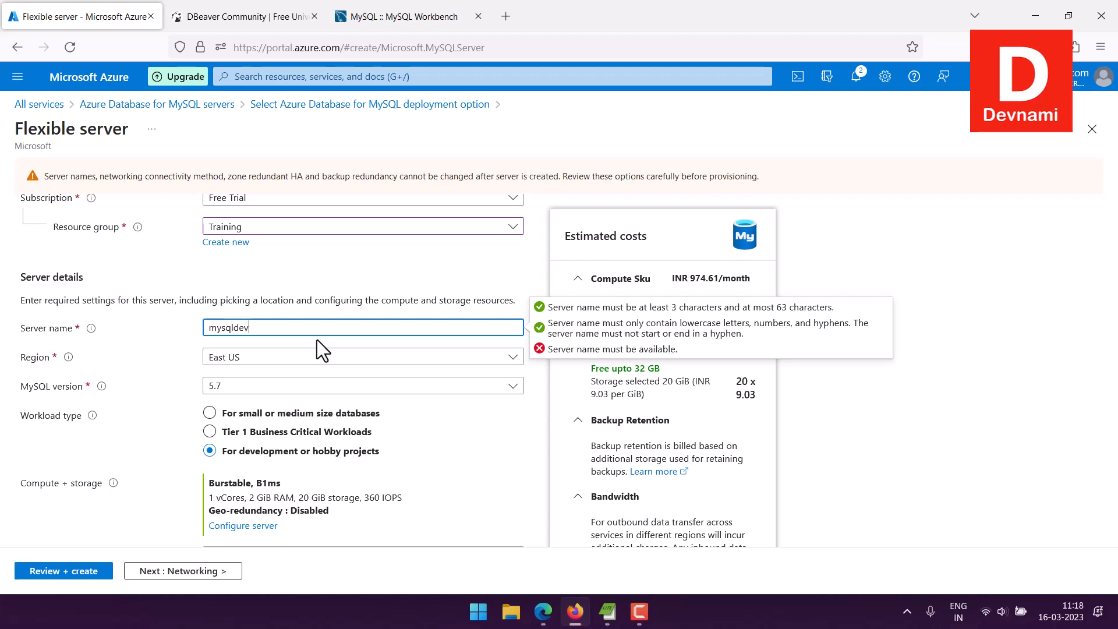
text(db)
click(955, 357)
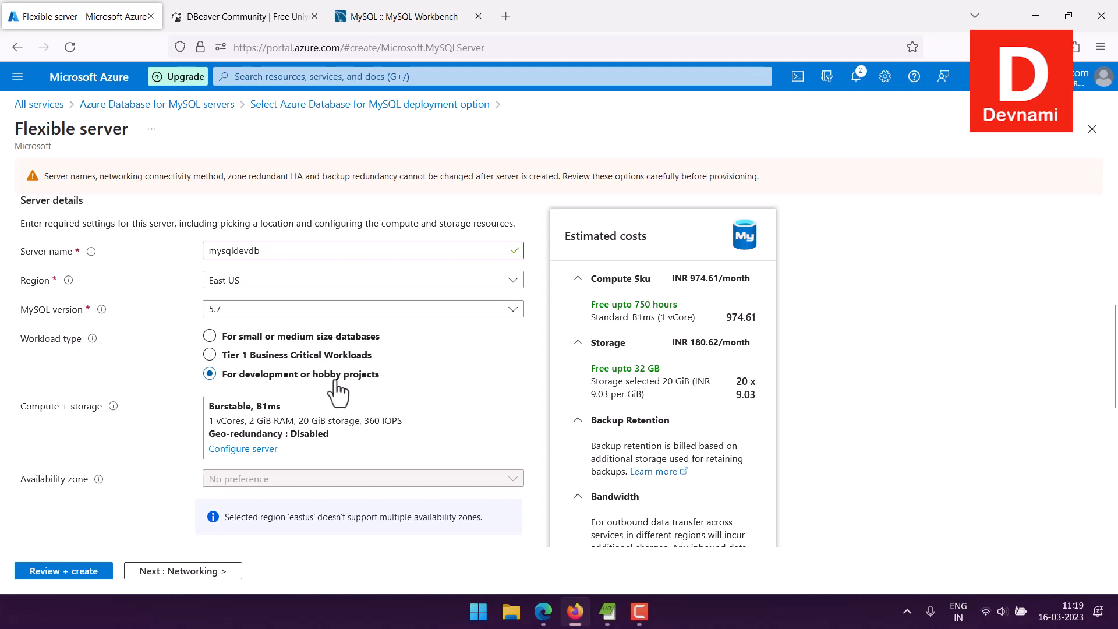
Set the server's MySQL version to 8.0.
click(217, 312)
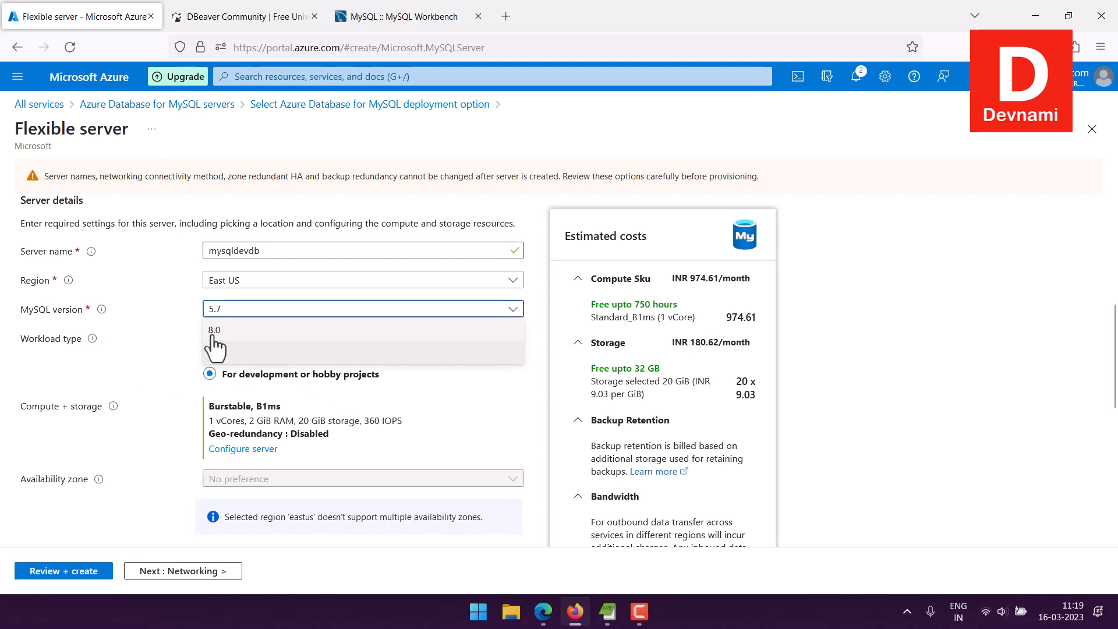
click(216, 329)
scroll(76, 326, down, 2)
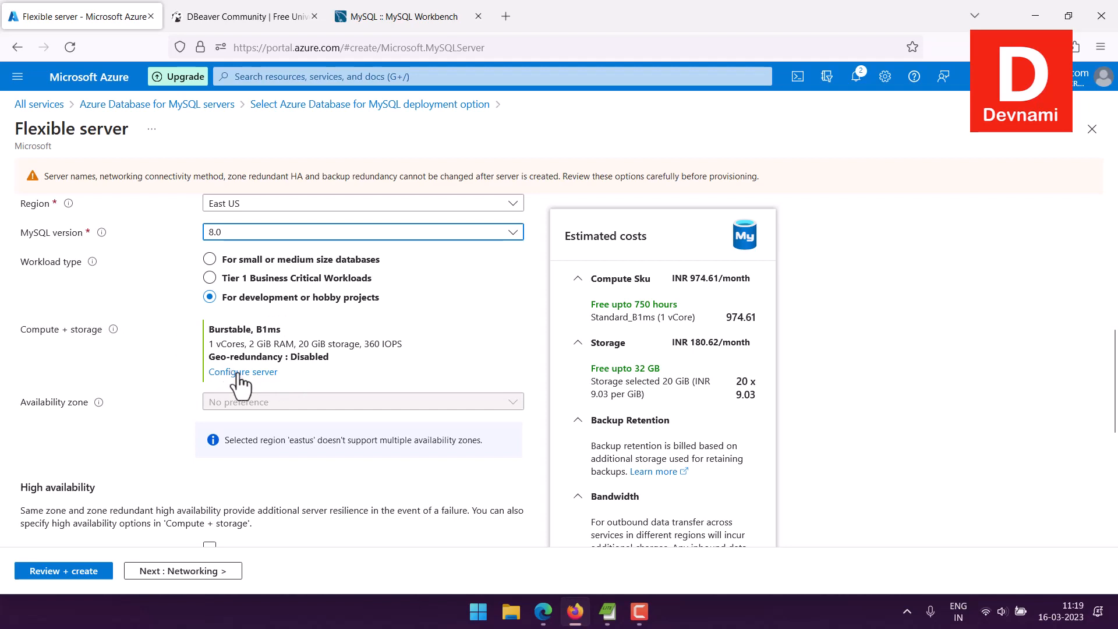
Review the compute and storage specification, turn off Storage Auto-growth in the server configuration and save it.
drag(217, 342, 420, 349)
click(259, 341)
click(321, 346)
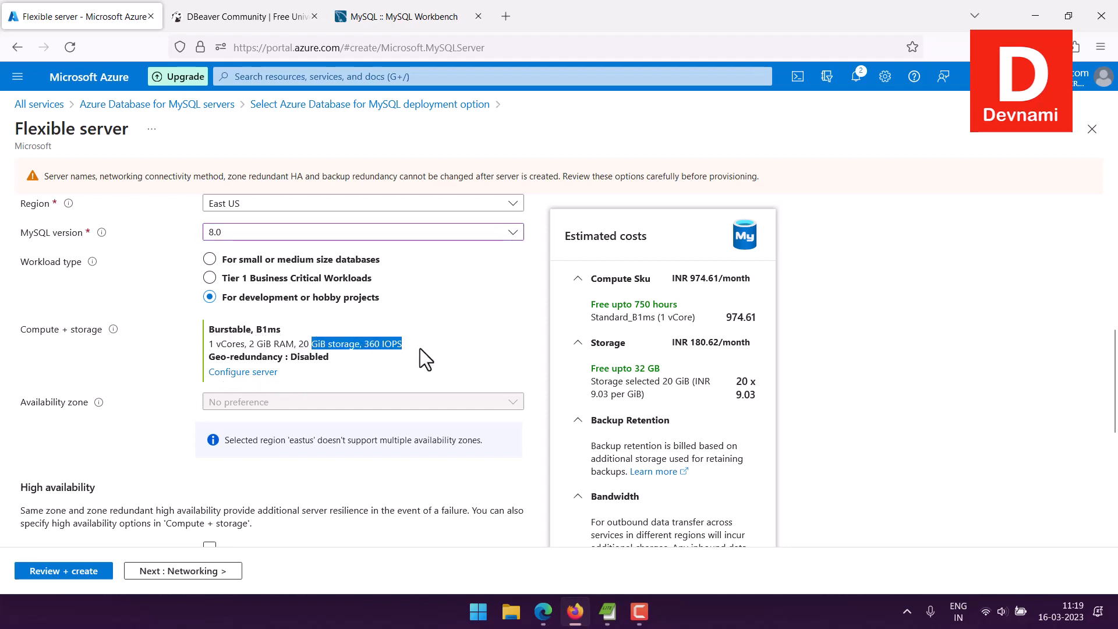
click(420, 348)
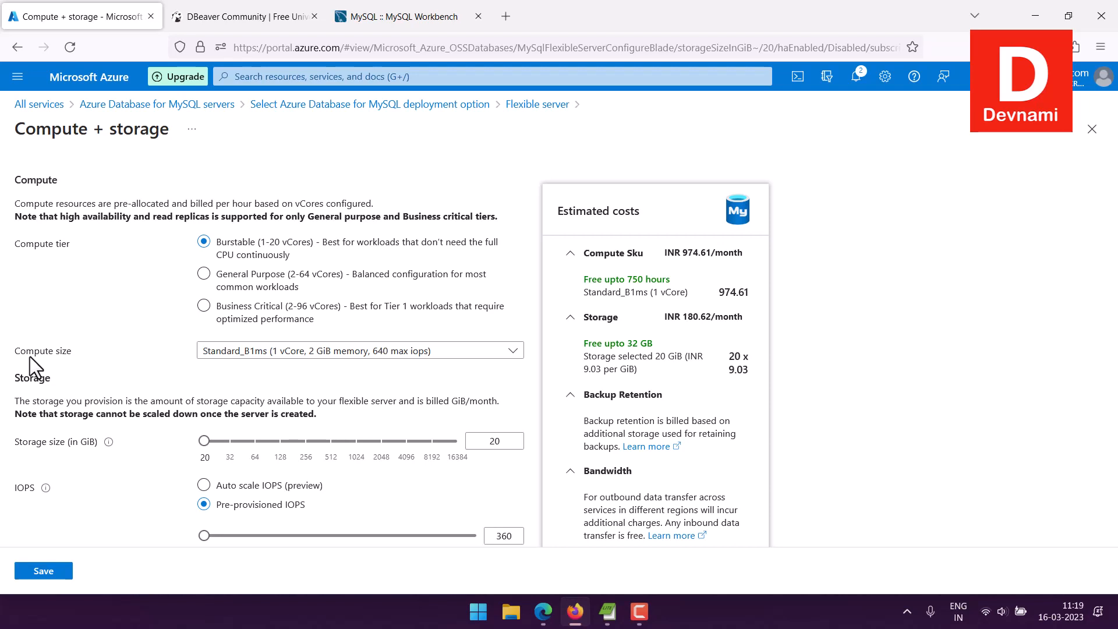
scroll(30, 356, down, 5)
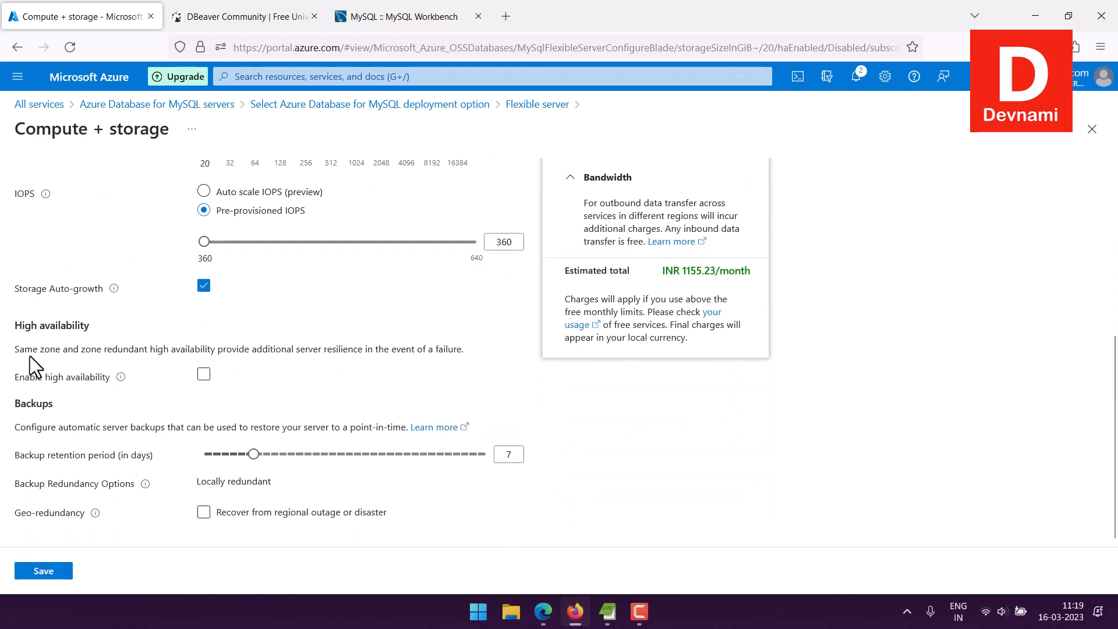
click(204, 288)
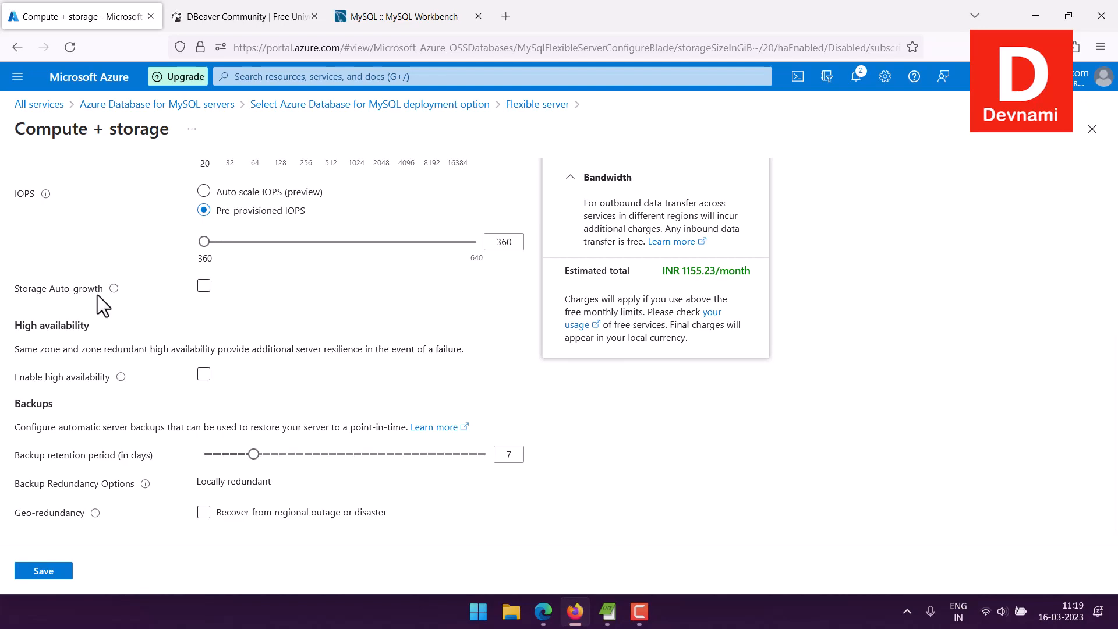
click(55, 570)
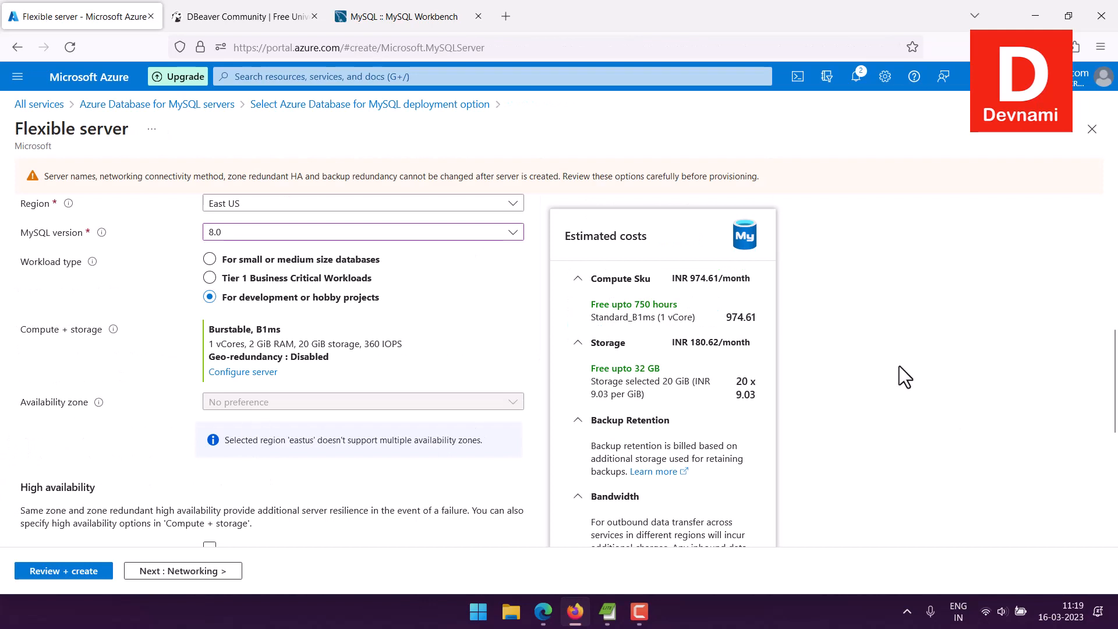
scroll(899, 366, down, 4)
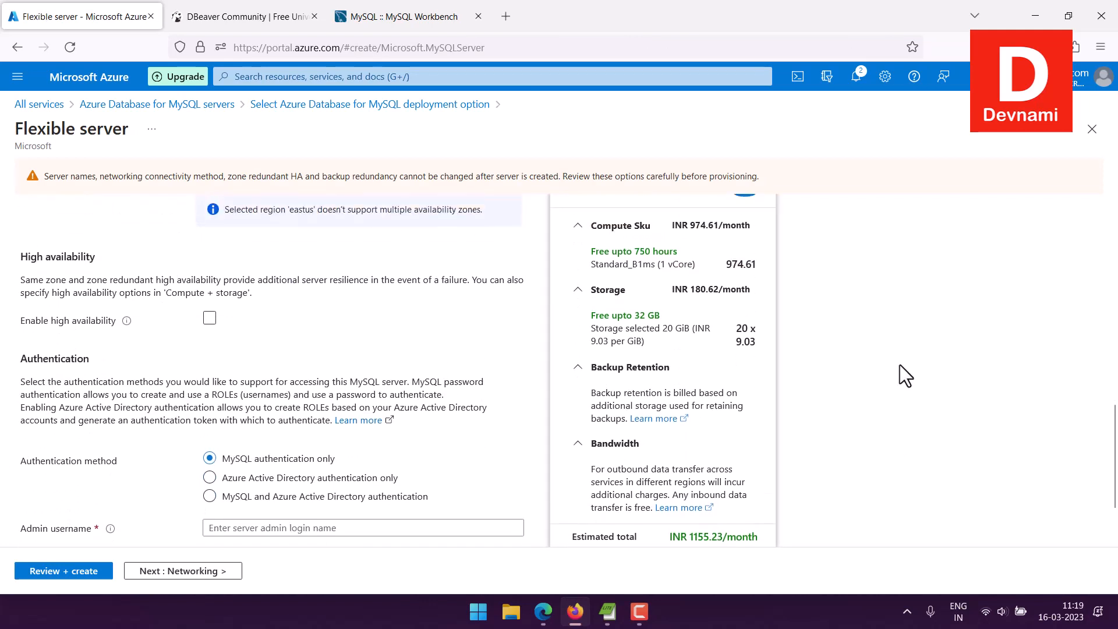
scroll(900, 365, up, 3)
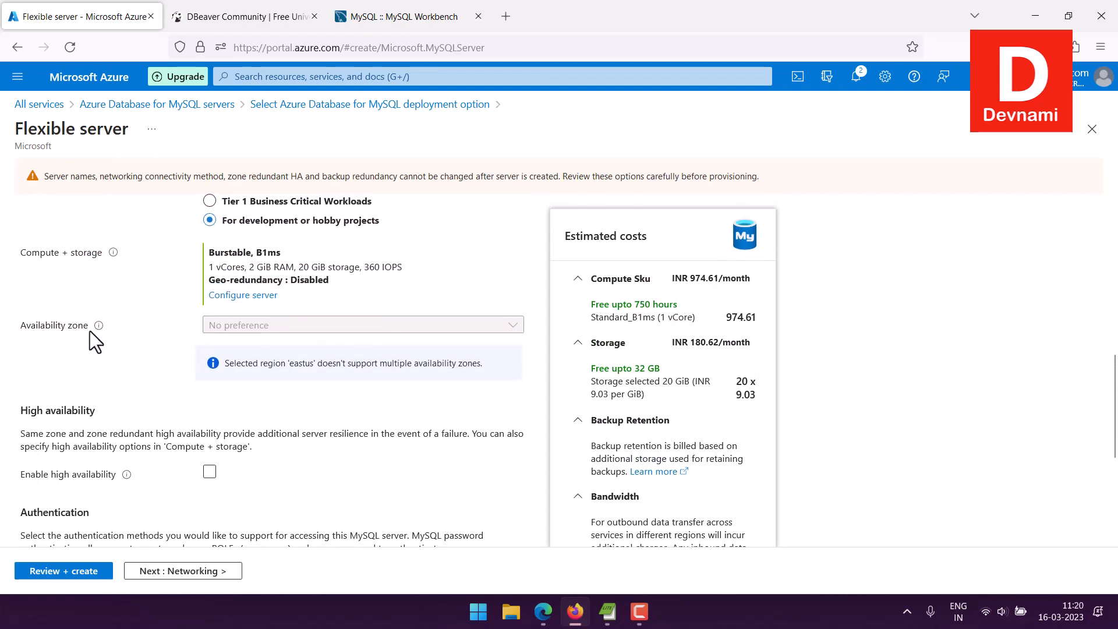
Check the server details, keep MySQL authentication only and enter the server's admin username.
scroll(196, 358, up, 5)
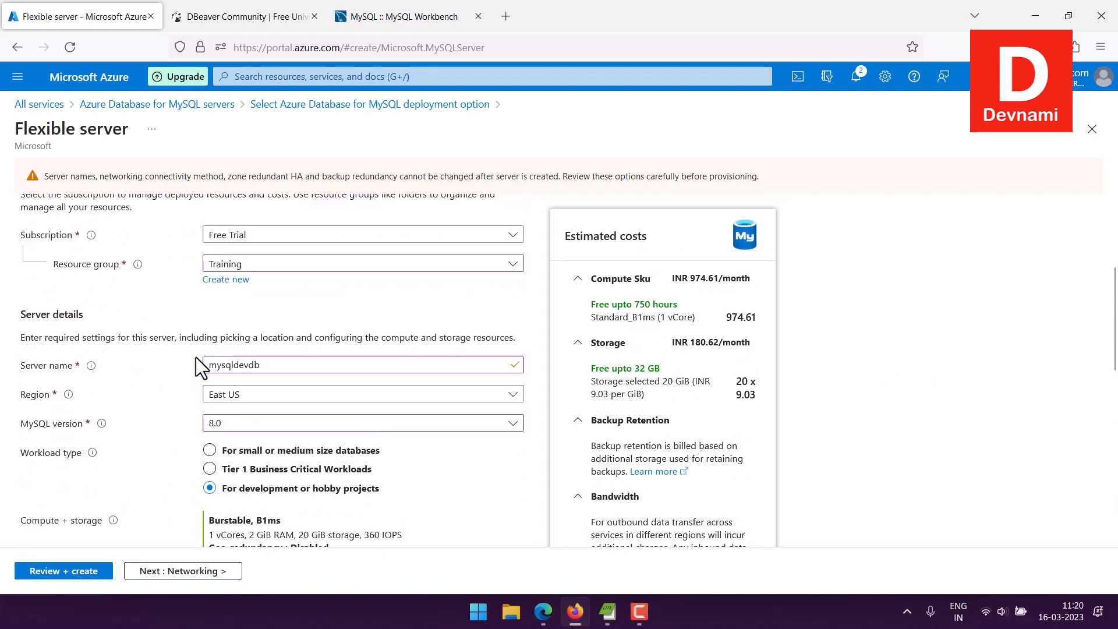
scroll(196, 358, up, 1)
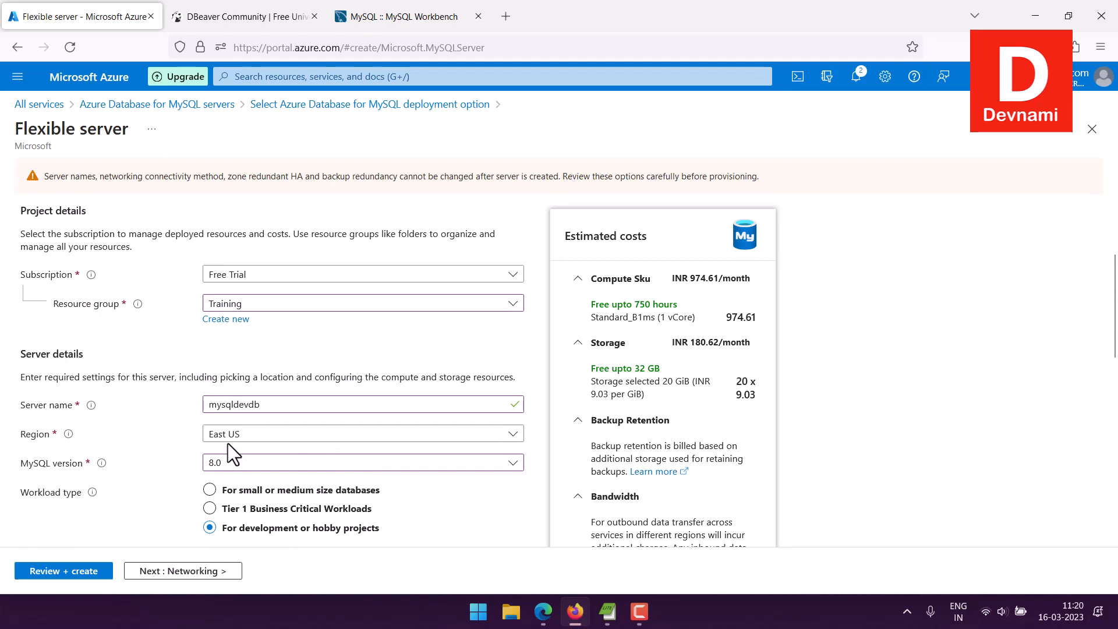
scroll(168, 411, down, 4)
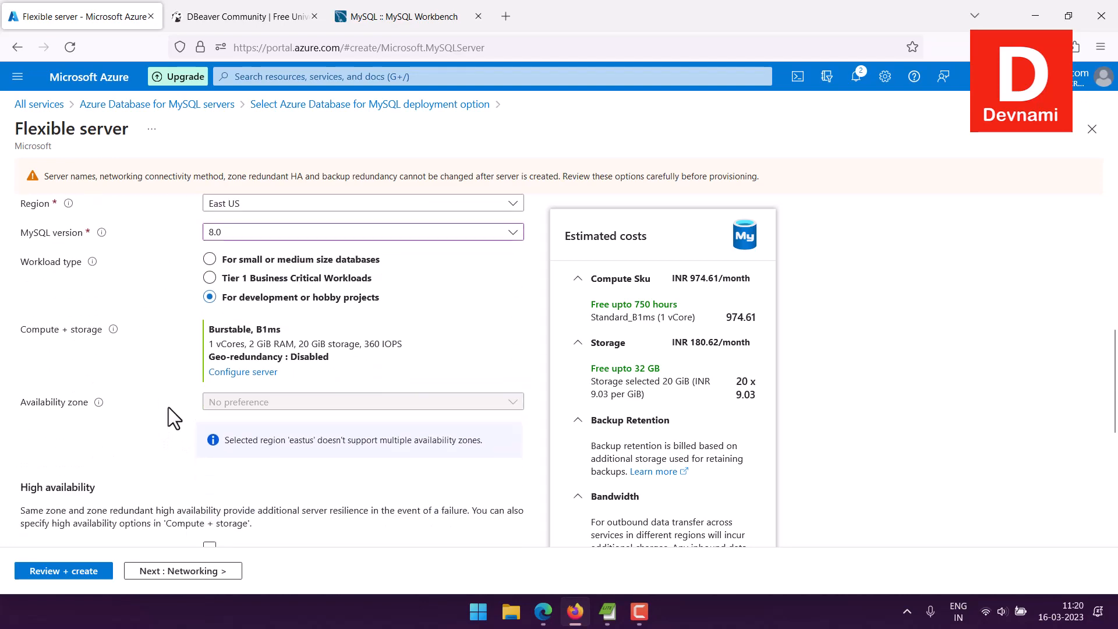
scroll(169, 407, down, 4)
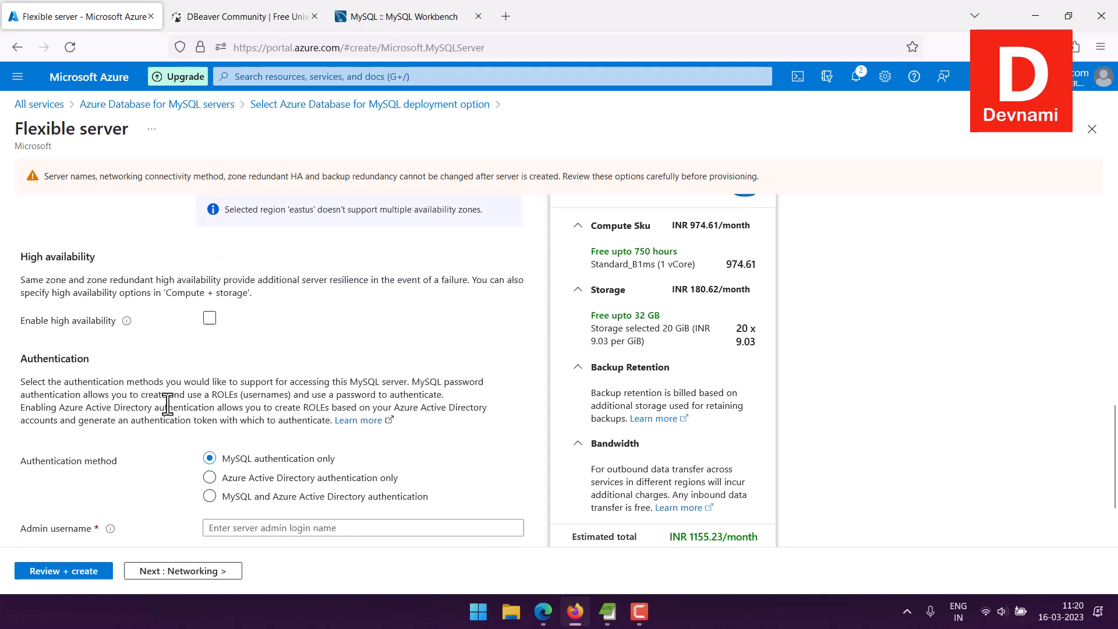
scroll(166, 403, down, 2)
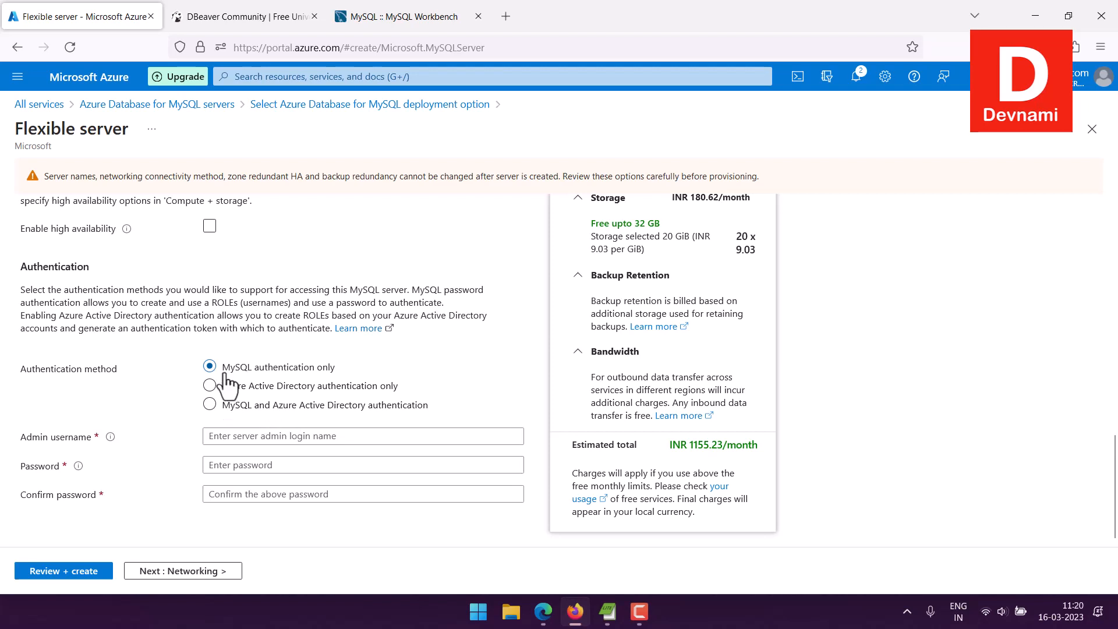
click(235, 444)
text(mahesh)
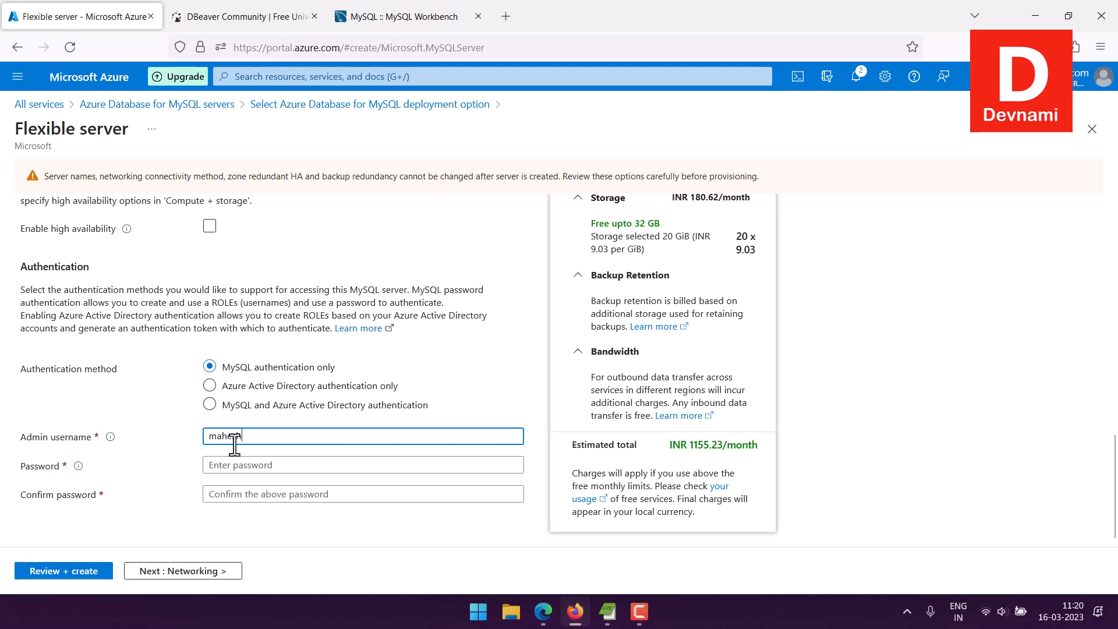
click(161, 461)
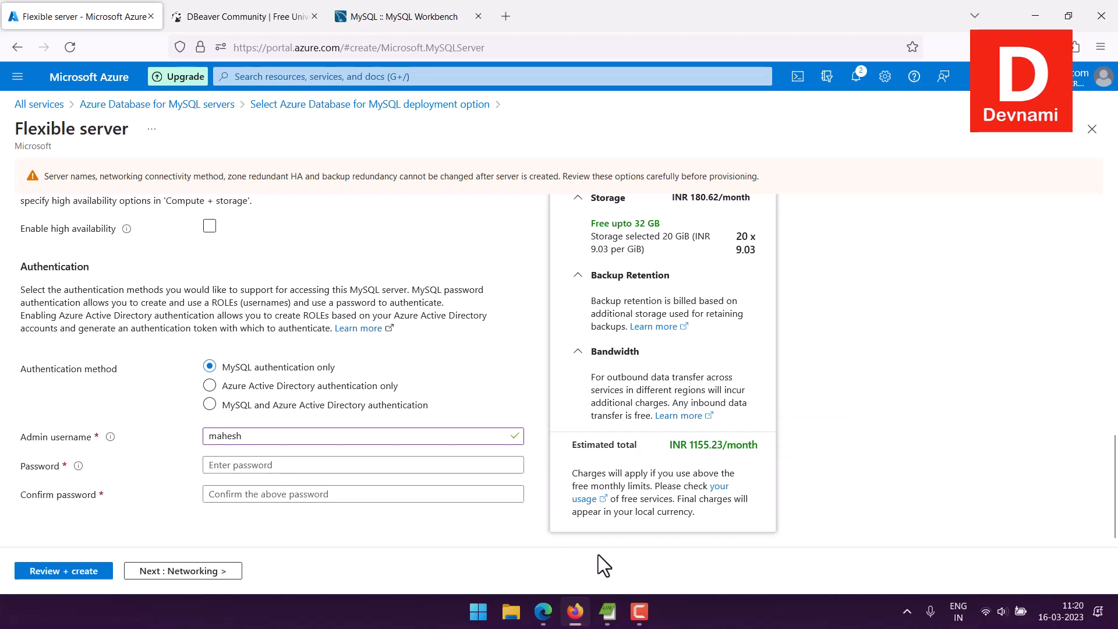
Paste the admin password and its confirmation in the authentication settings.
click(233, 465)
key(ctrl+v)
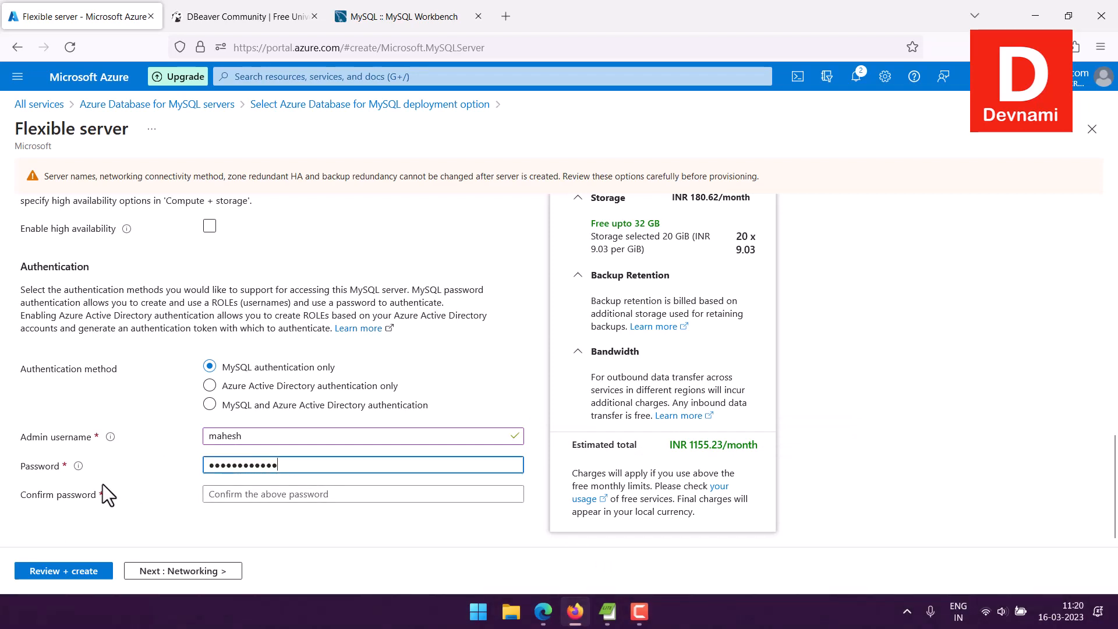
click(204, 494)
key(ctrl+v)
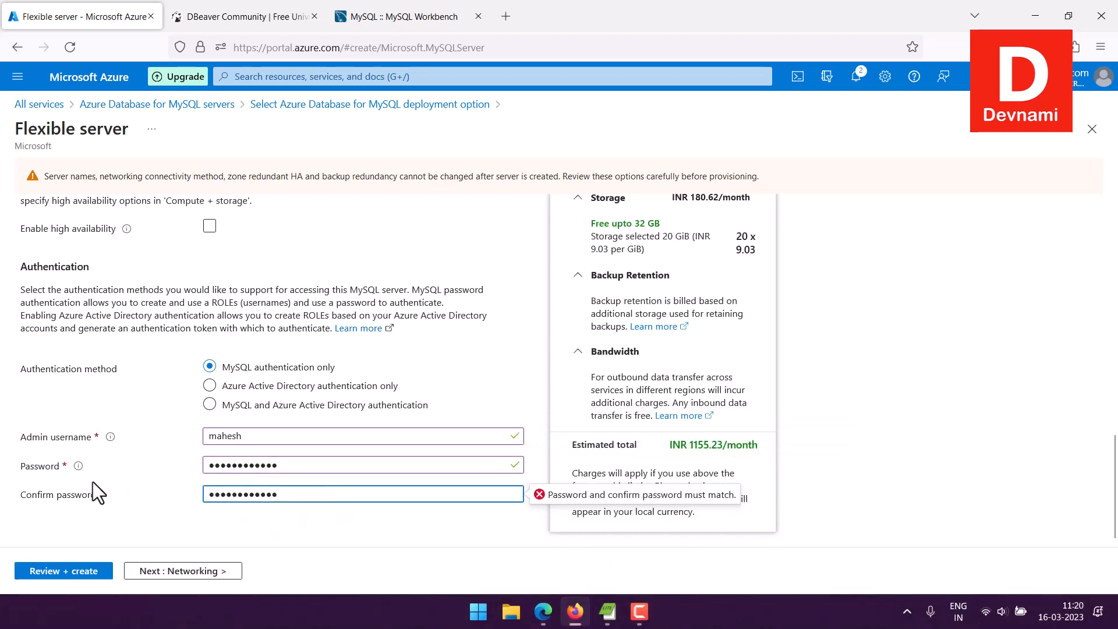
click(20, 484)
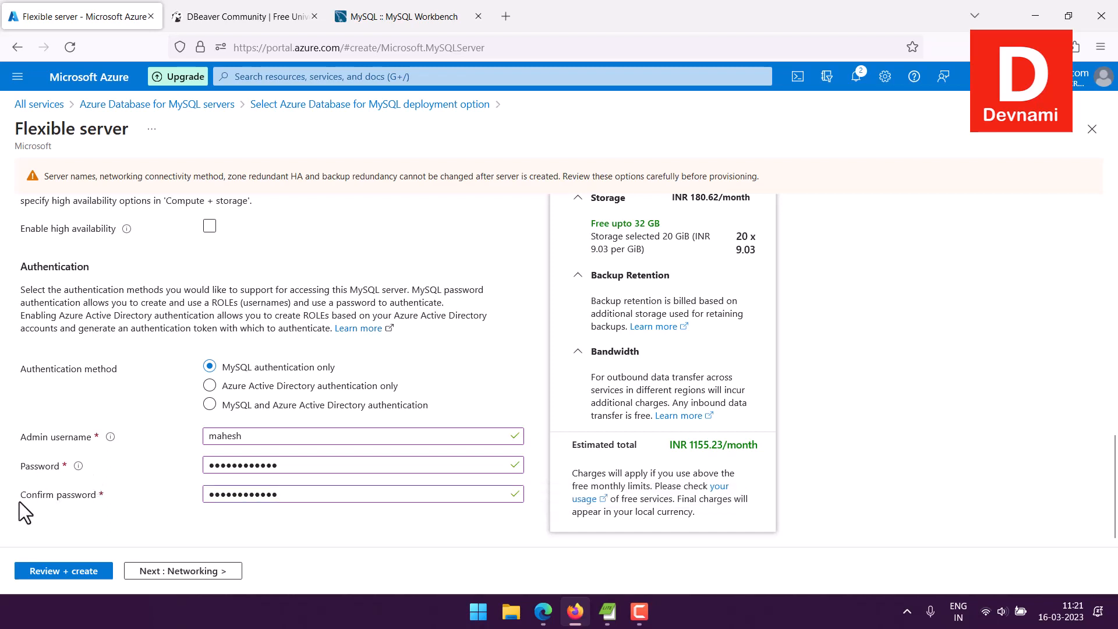
Open the review summary and examine the estimated costs, creation time, product details, basics and networking settings.
click(66, 572)
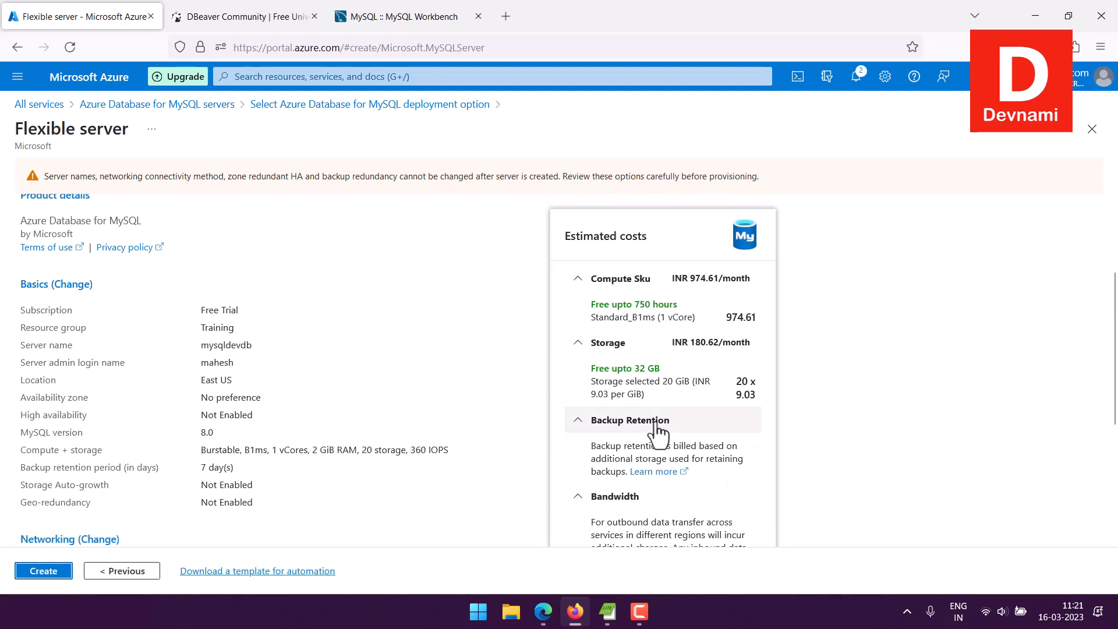
scroll(879, 387, down, 3)
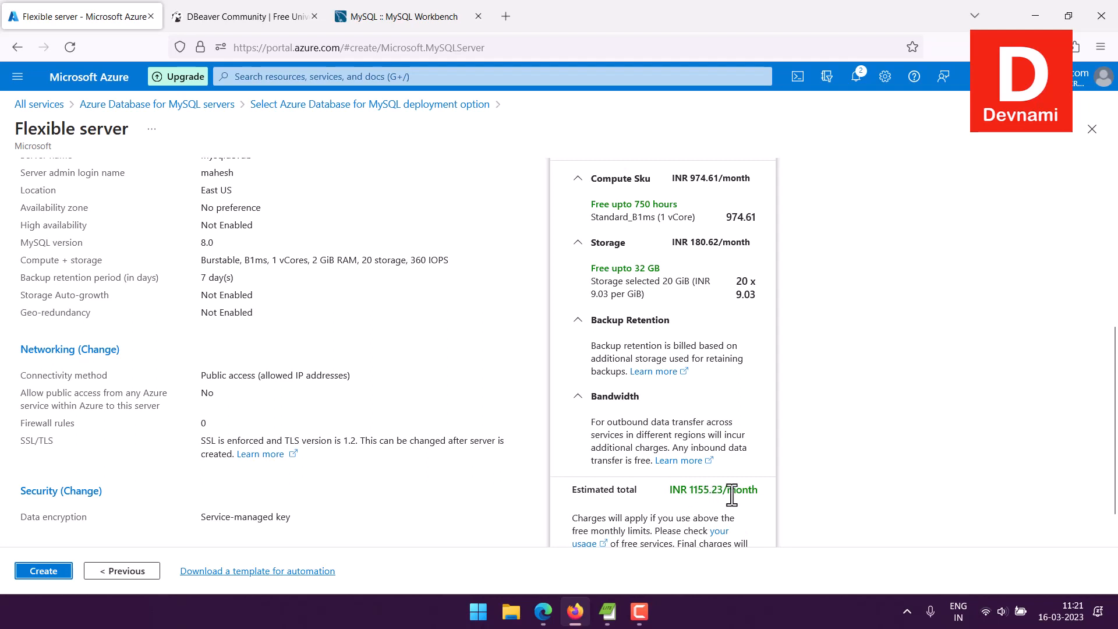
scroll(353, 318, up, 3)
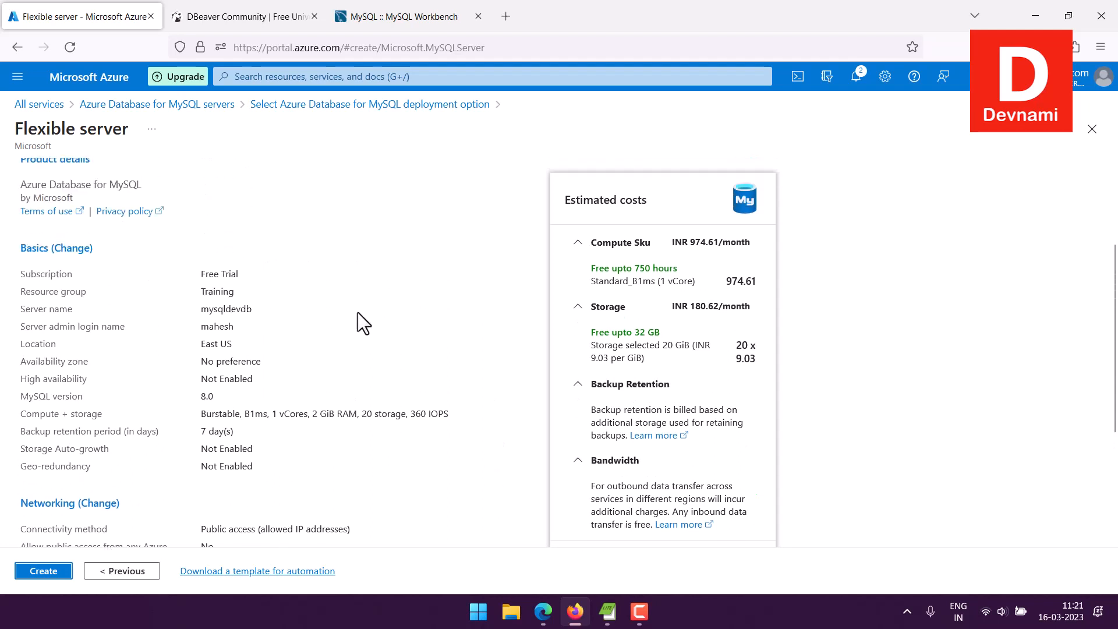
scroll(358, 312, up, 3)
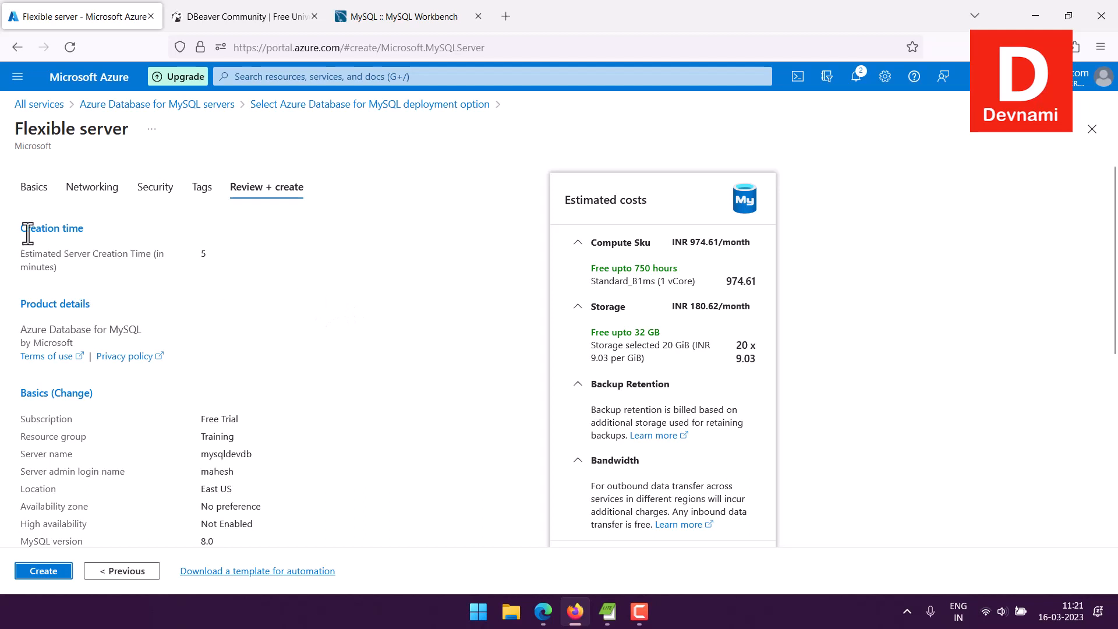
drag(21, 227, 74, 267)
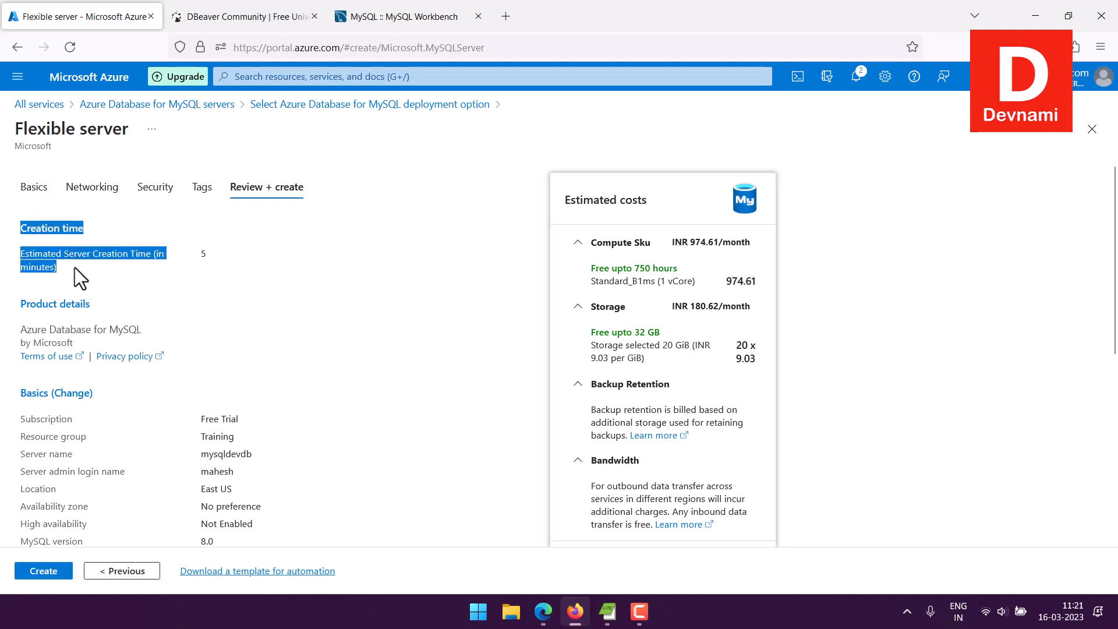
click(78, 268)
scroll(257, 281, down, 2)
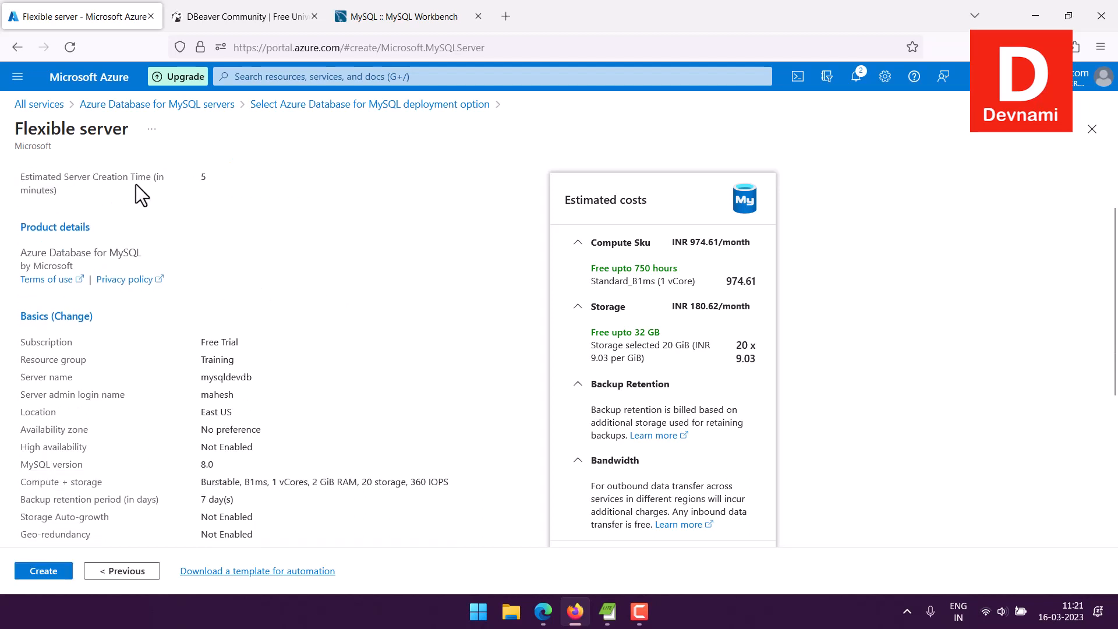
drag(49, 253, 89, 263)
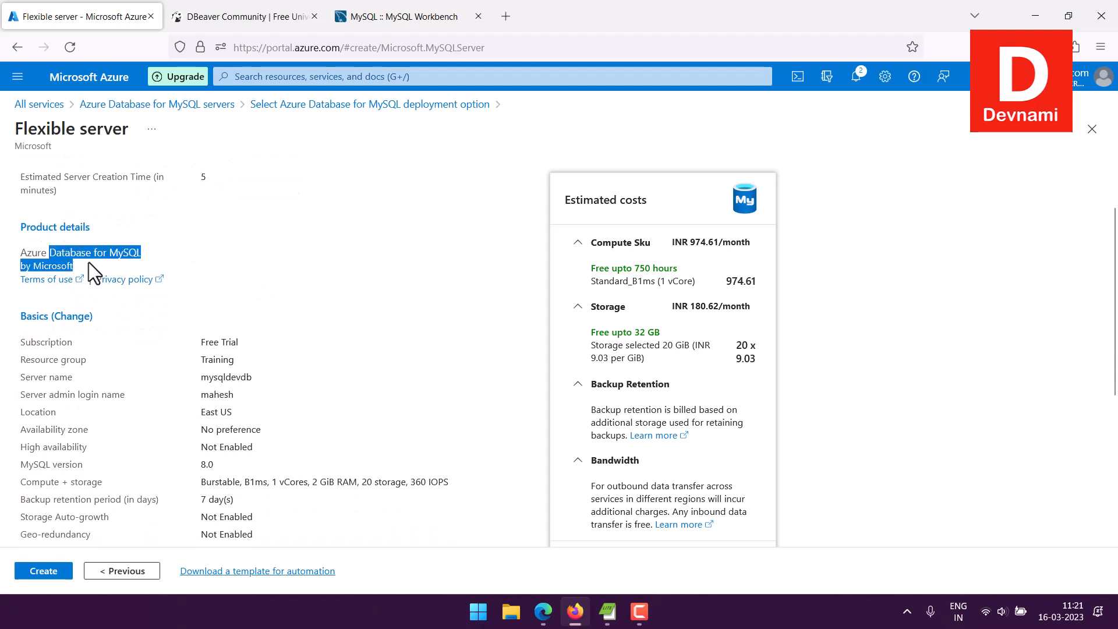
click(89, 262)
drag(20, 251, 92, 264)
click(92, 264)
scroll(309, 260, down, 3)
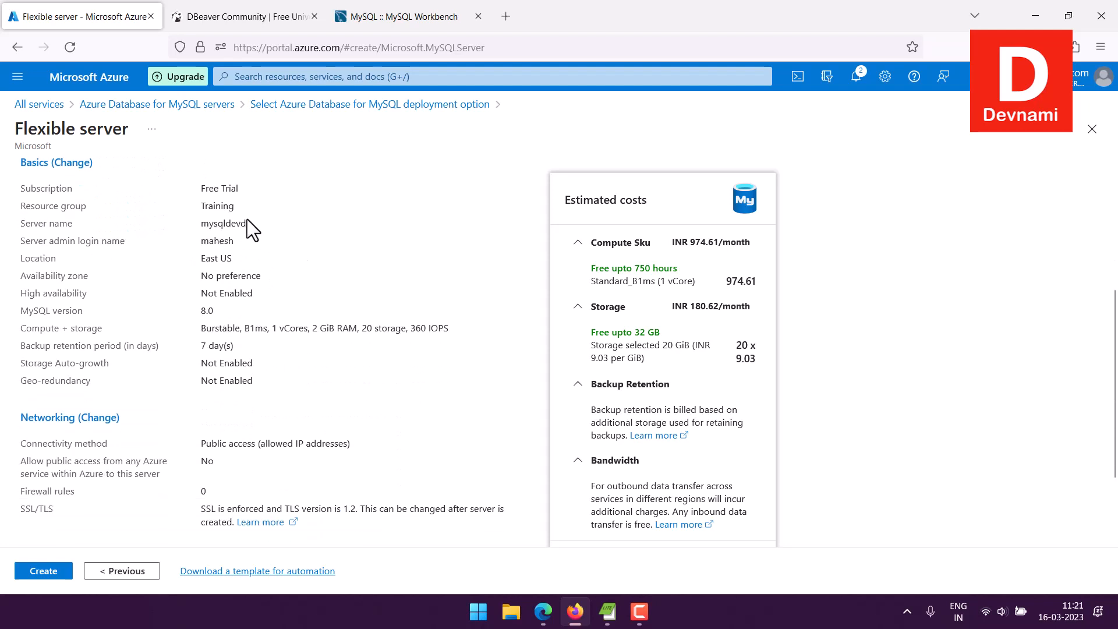
drag(201, 187, 278, 382)
click(278, 382)
scroll(323, 382, down, 3)
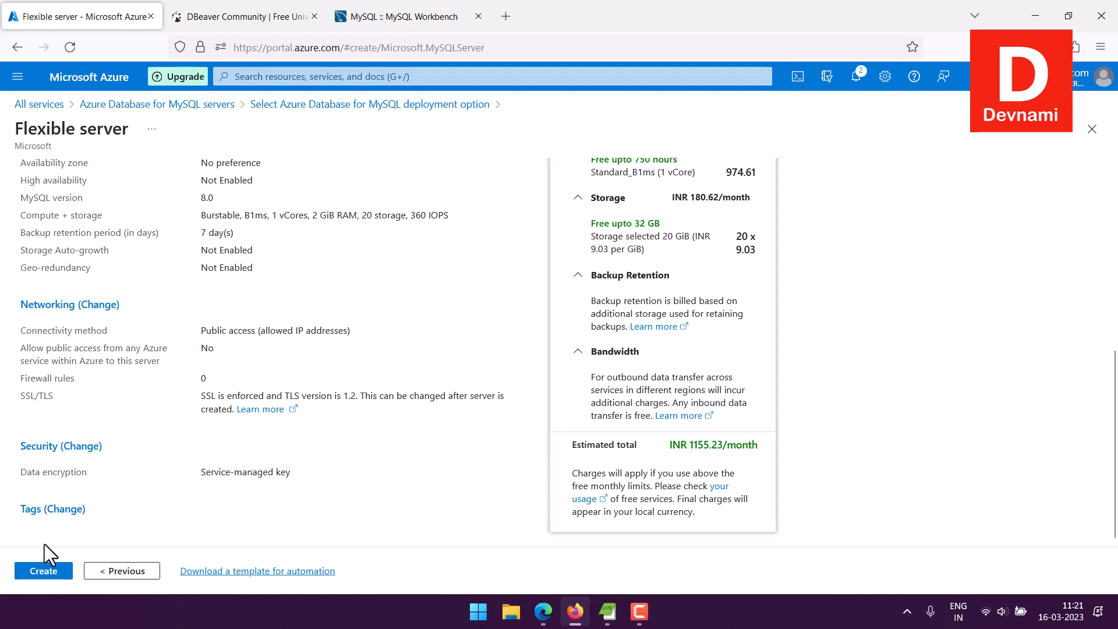
Create the server without firewall rules and open the deployed resource.
click(46, 571)
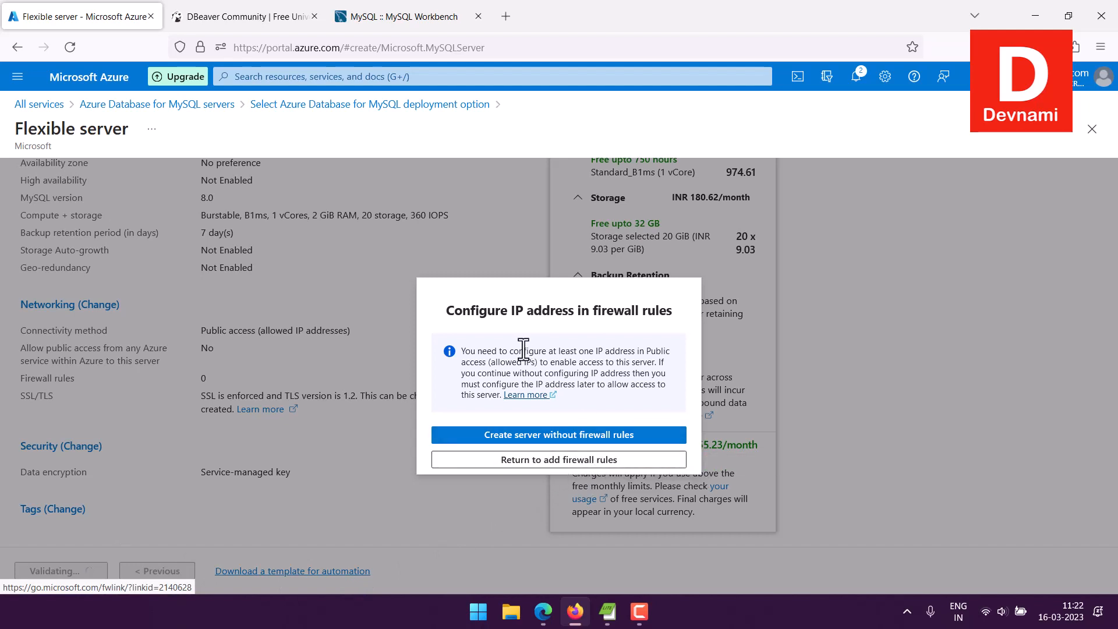
drag(510, 351, 588, 387)
click(588, 386)
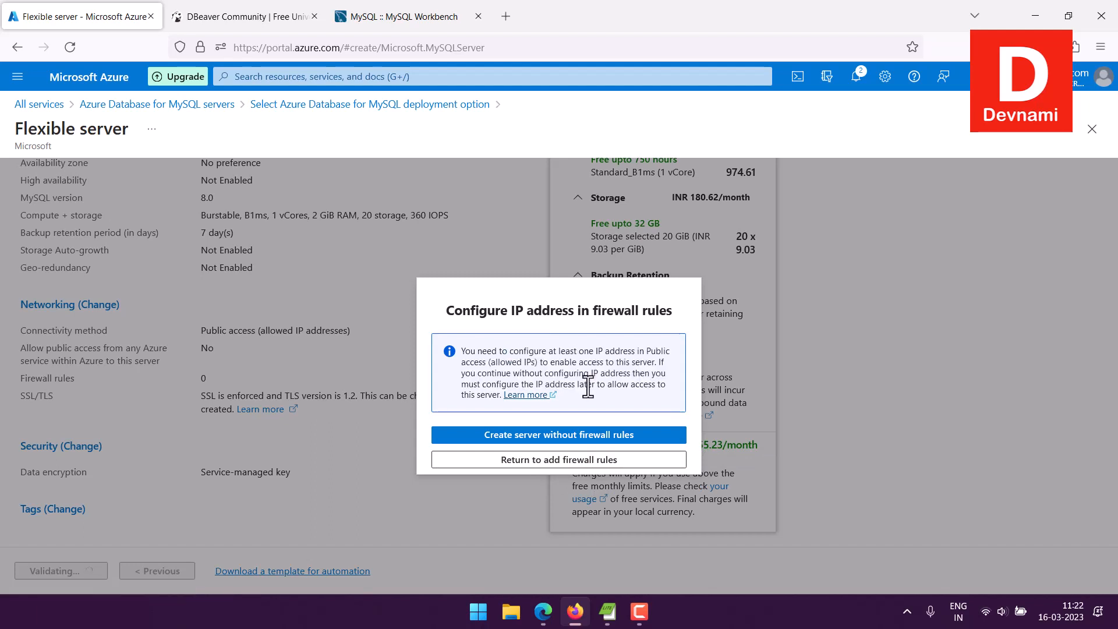
click(539, 434)
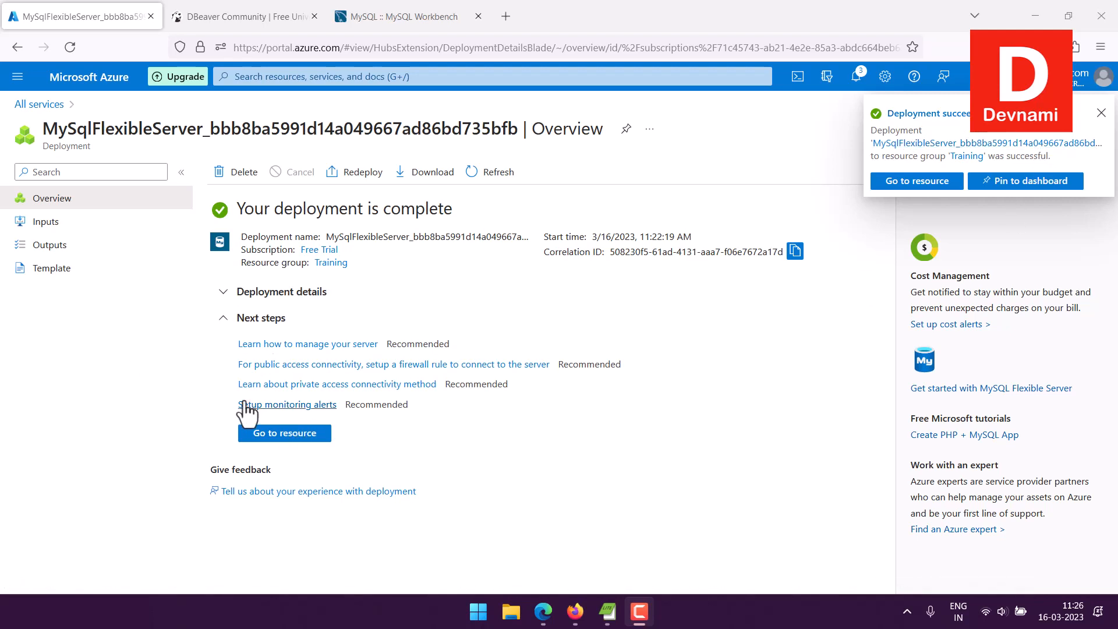
click(285, 437)
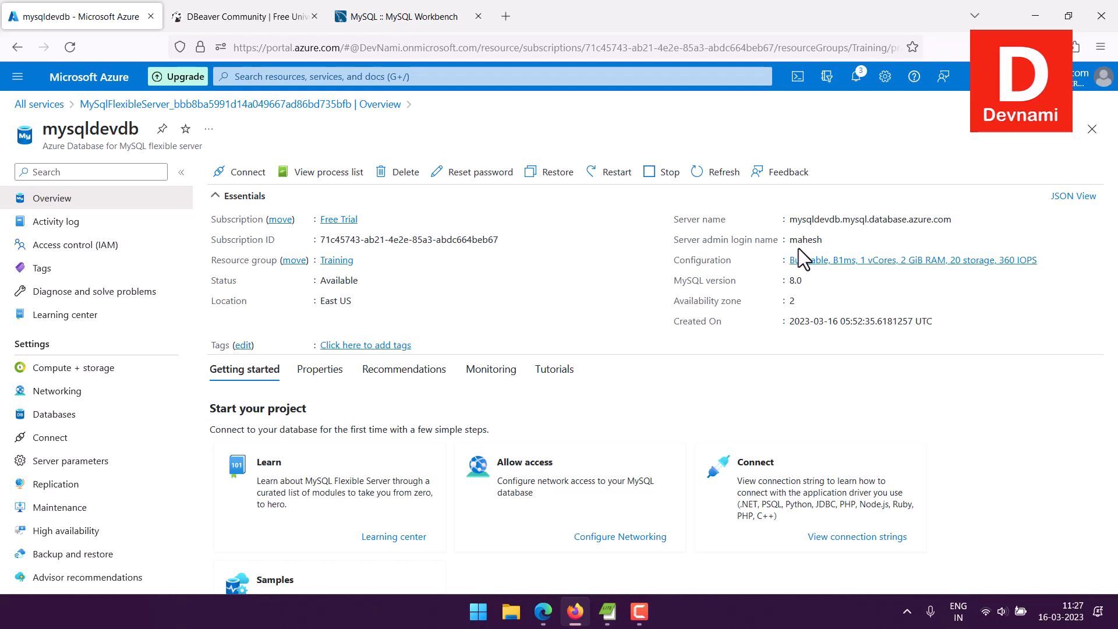
View the DBeaver Community and MySQL Workbench web pages, and return to the mysqldevdb overview.
click(248, 9)
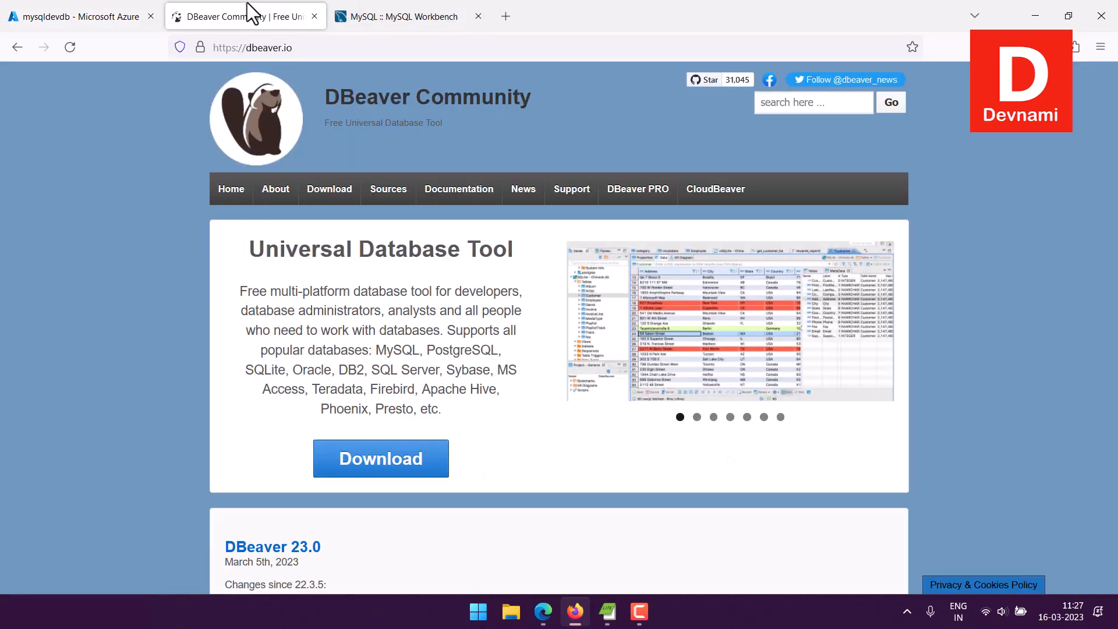
click(388, 23)
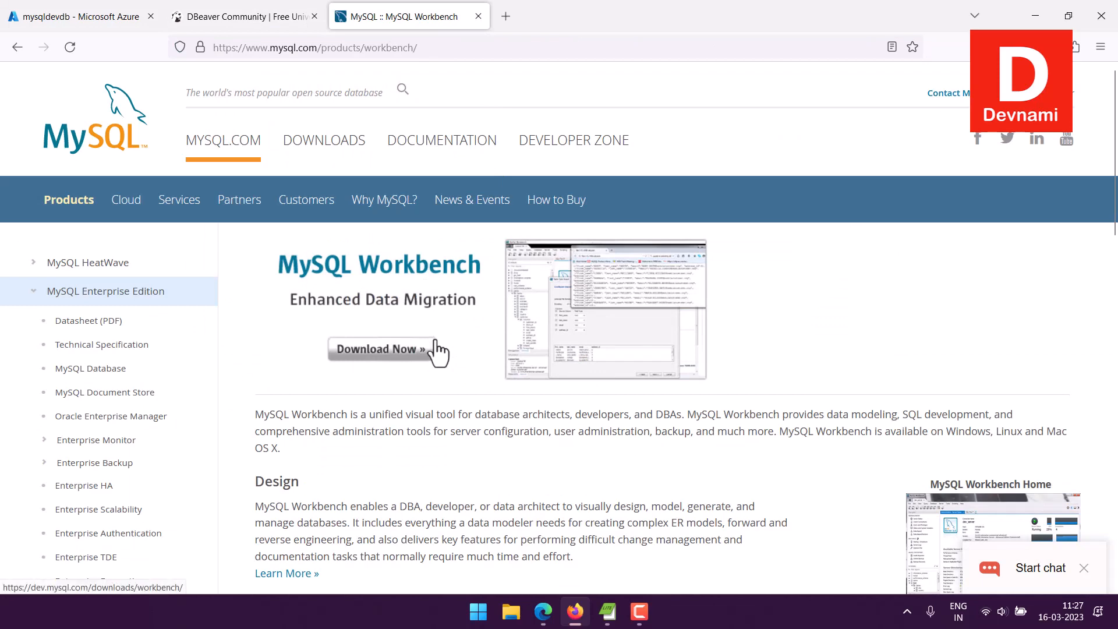
click(74, 23)
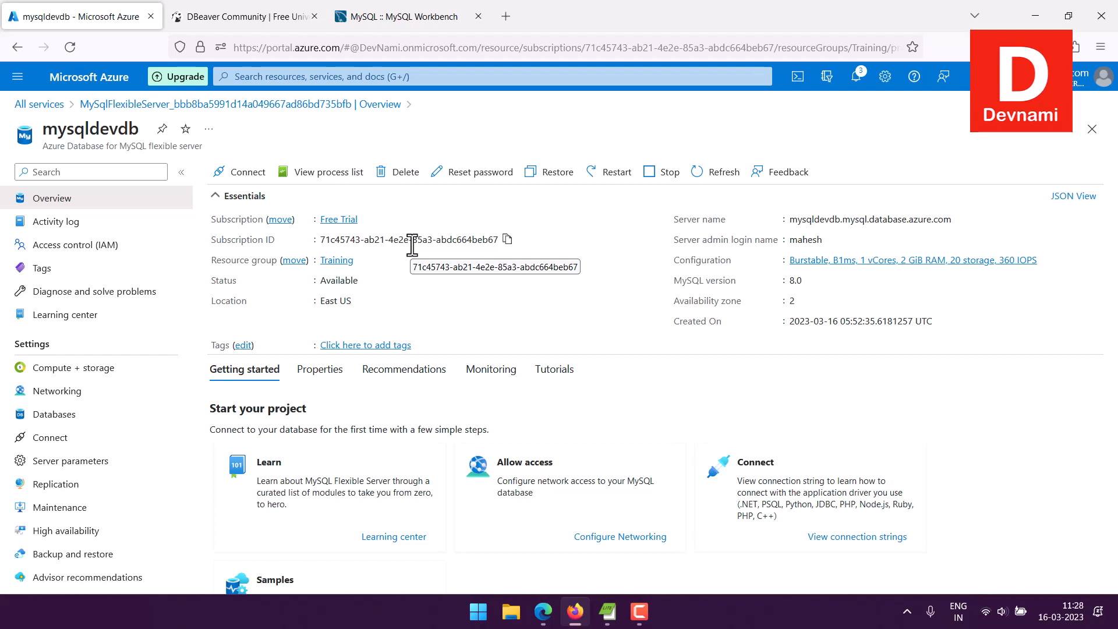
Add a firewall rule for the current client IP address in the server's networking settings.
click(88, 392)
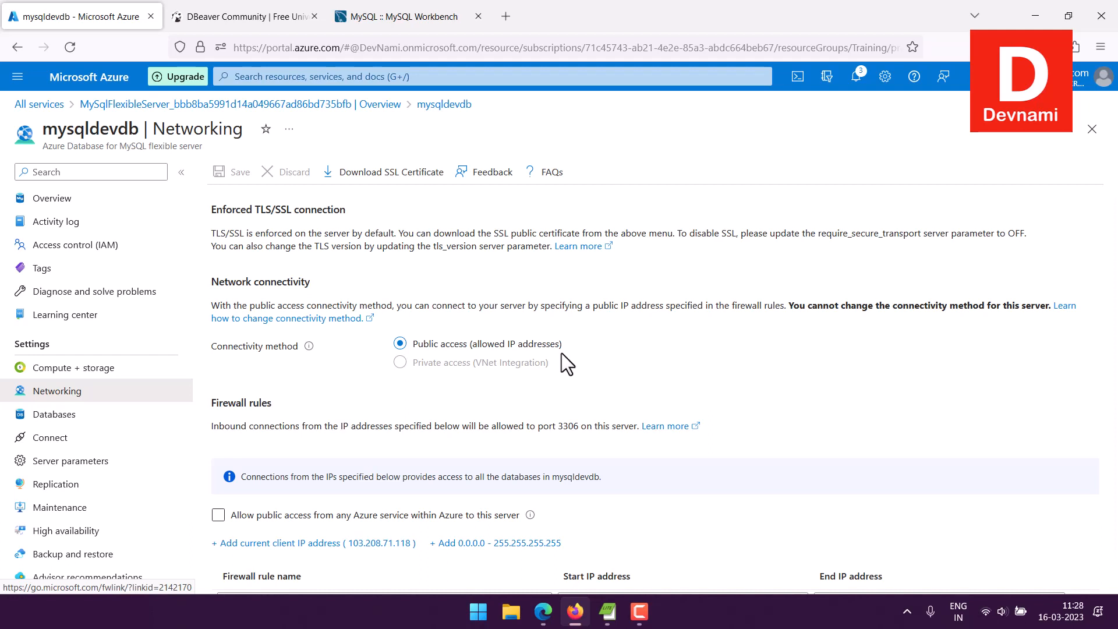
scroll(561, 353, down, 1)
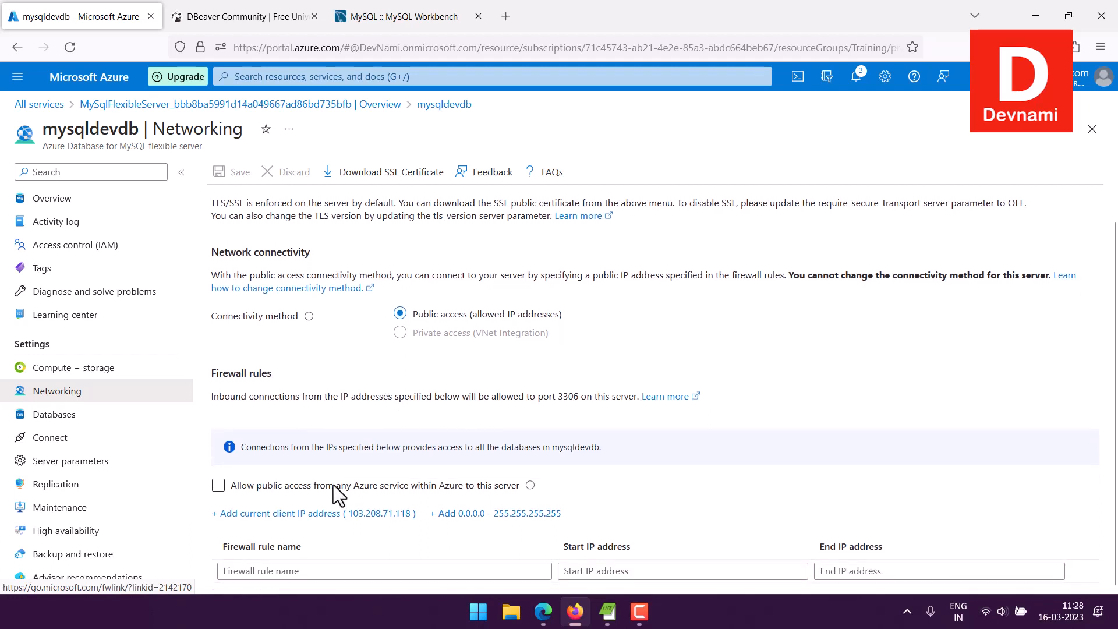
click(245, 520)
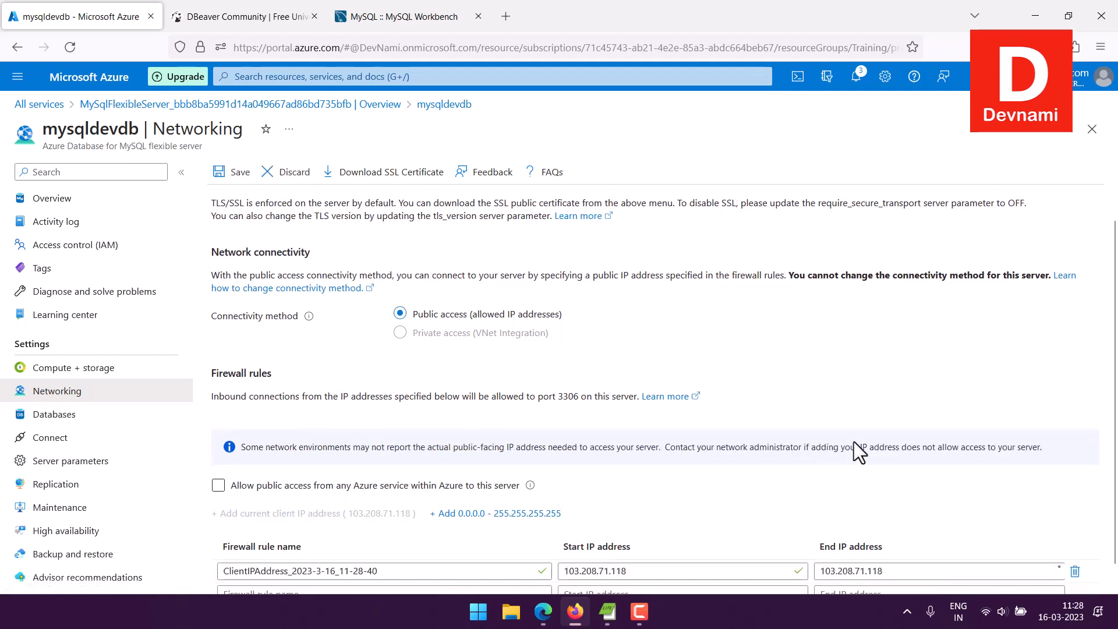
Add a firewall rule allowing 0.0.0.0 - 255.255.255.255 and save the networking settings.
scroll(862, 431, down, 1)
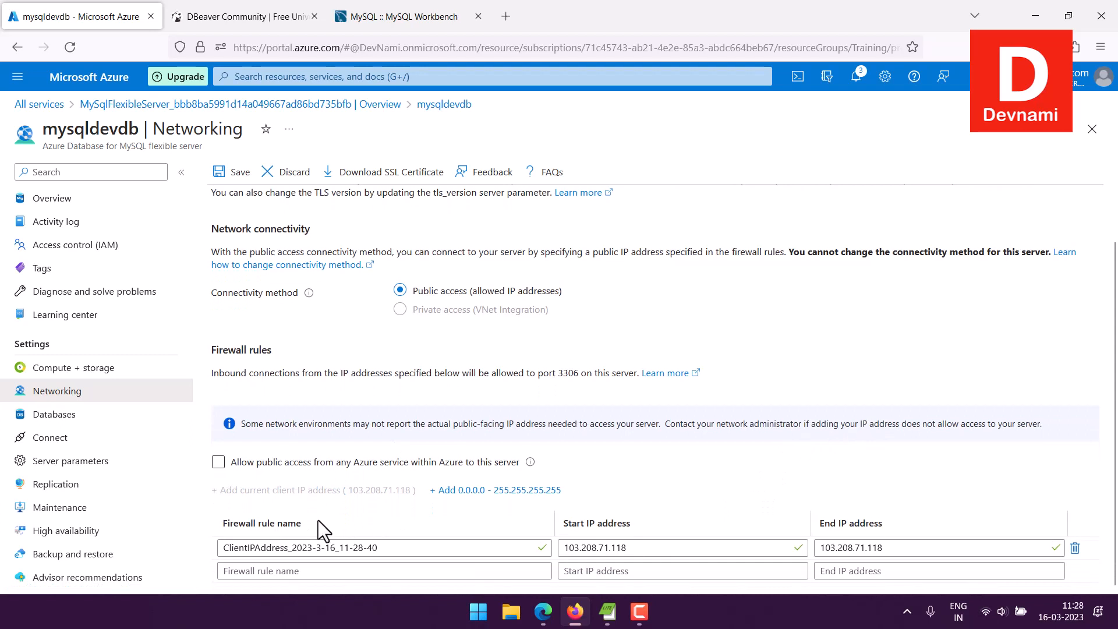
click(465, 492)
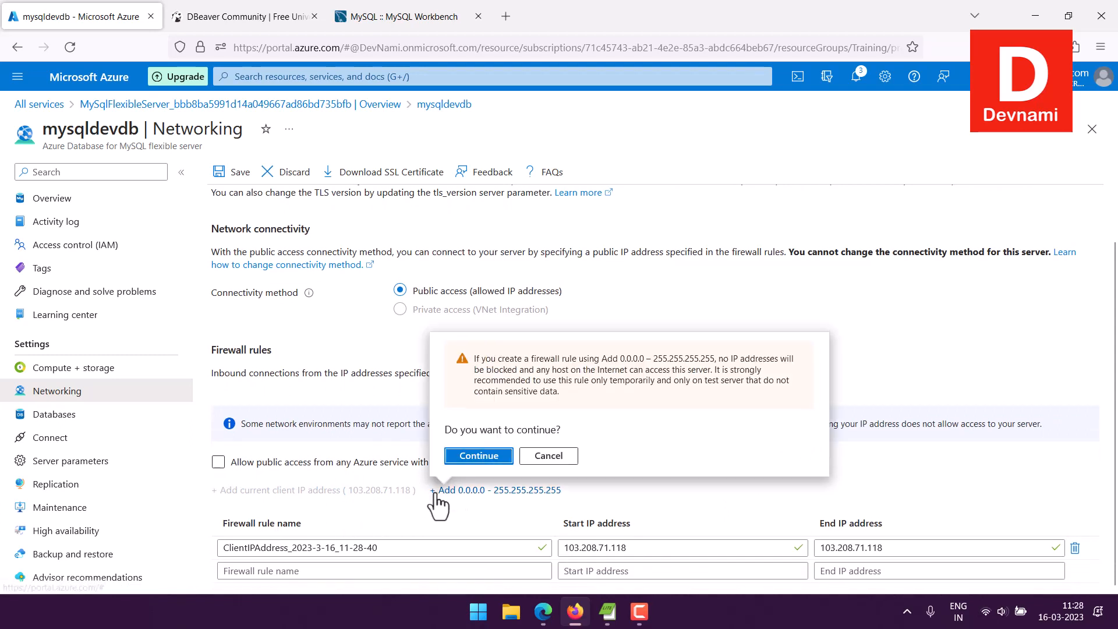
click(482, 455)
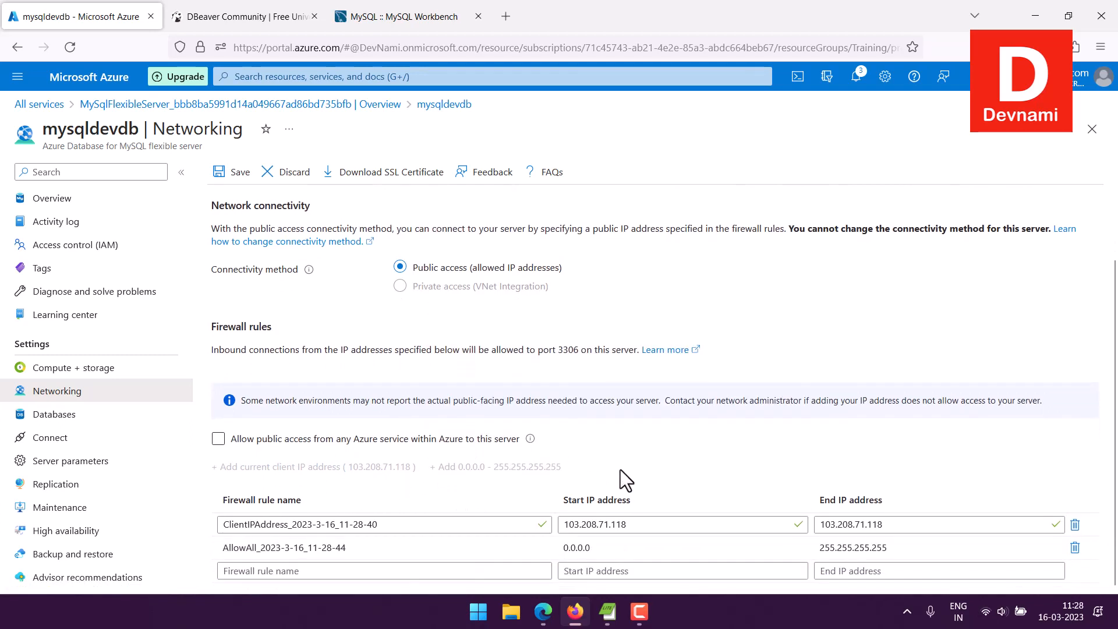
scroll(621, 470, up, 2)
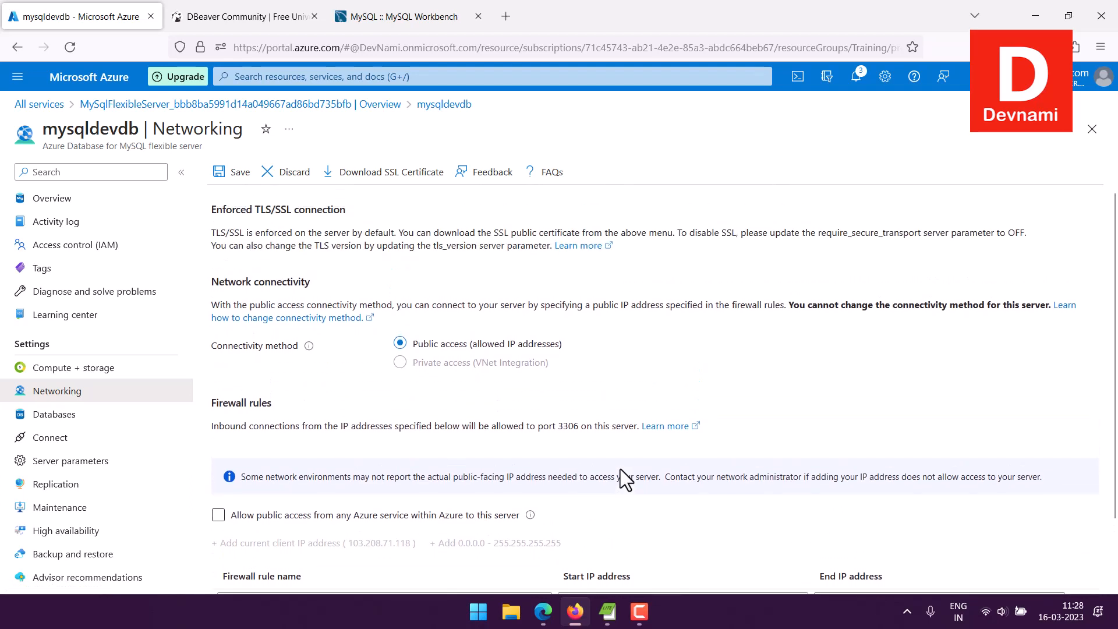
click(241, 172)
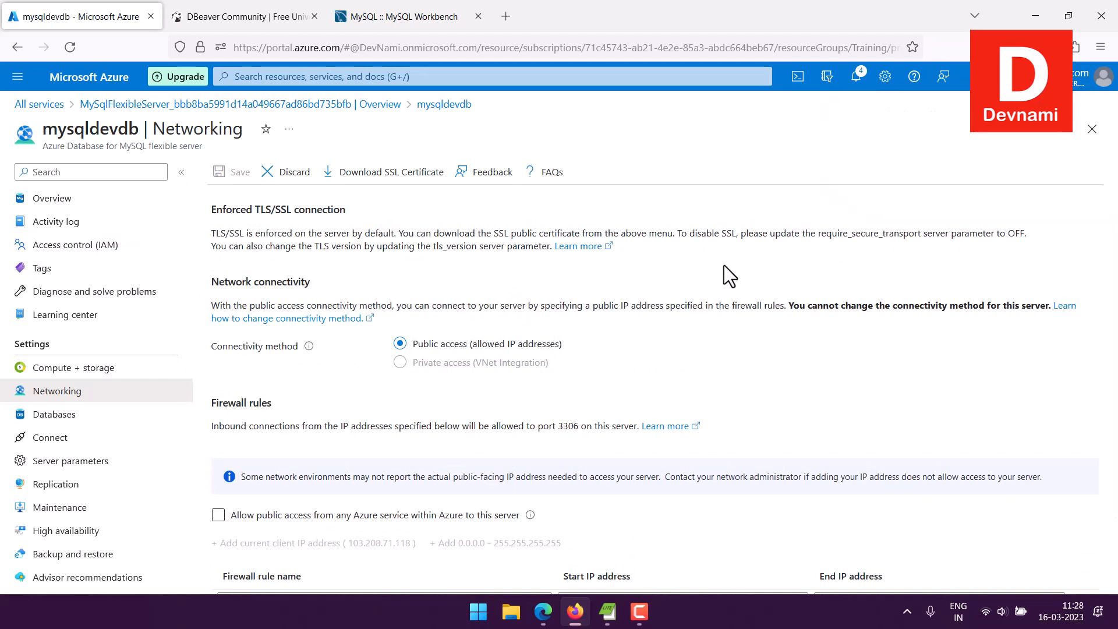
View the connection details of the mysqldevdb server.
click(76, 440)
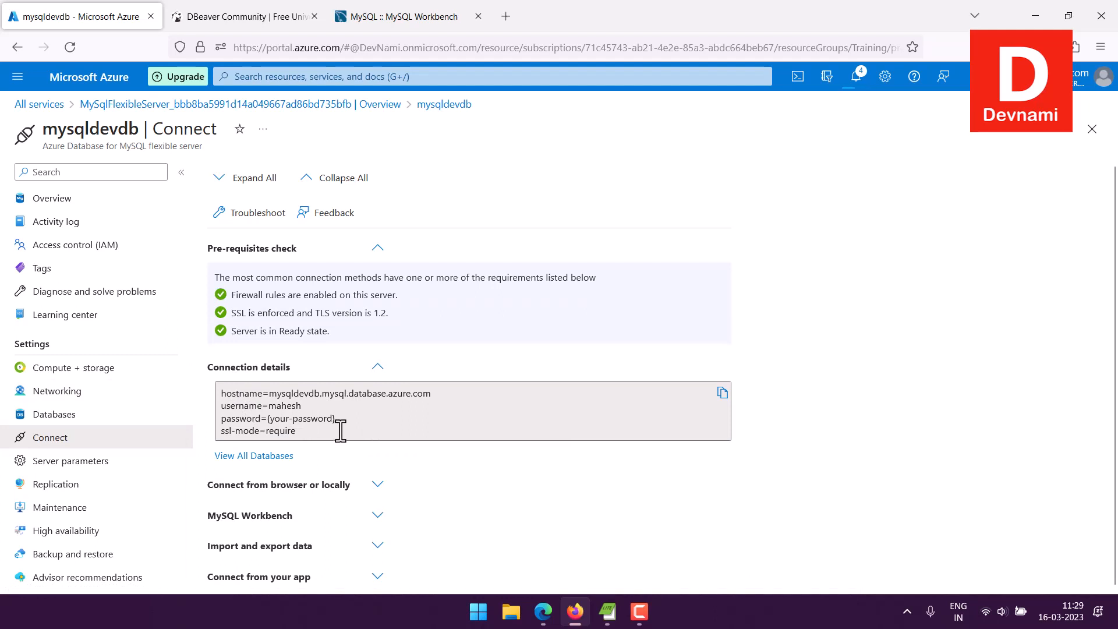
Examine the backup and restore settings of the mysqldevdb server, and return to its overview.
click(225, 394)
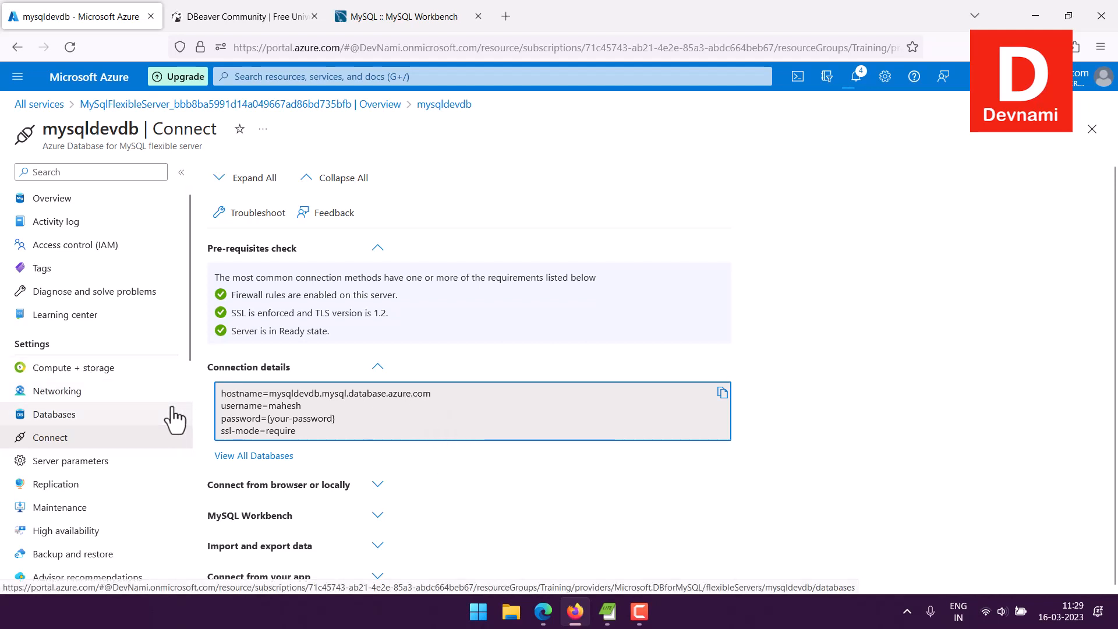
scroll(175, 418, down, 3)
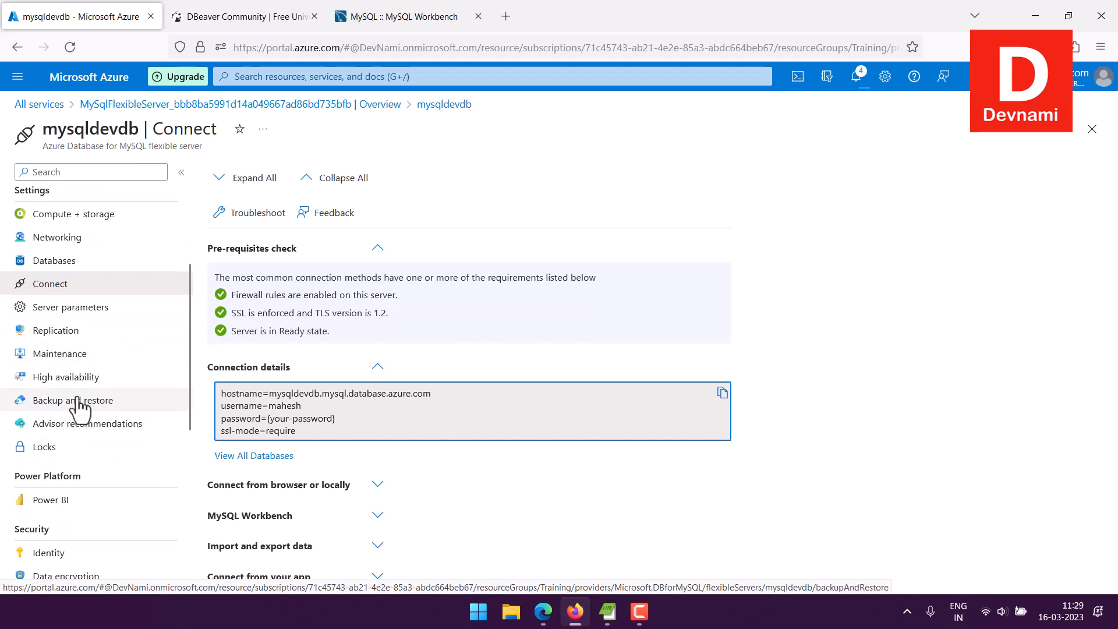
scroll(117, 374, up, 3)
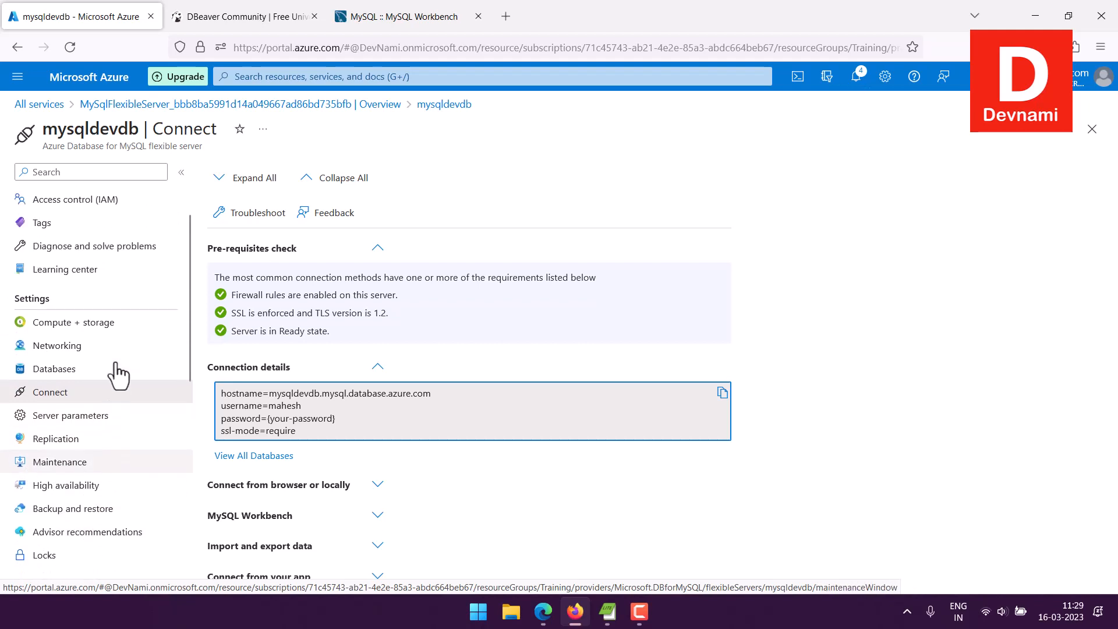
scroll(117, 375, down, 3)
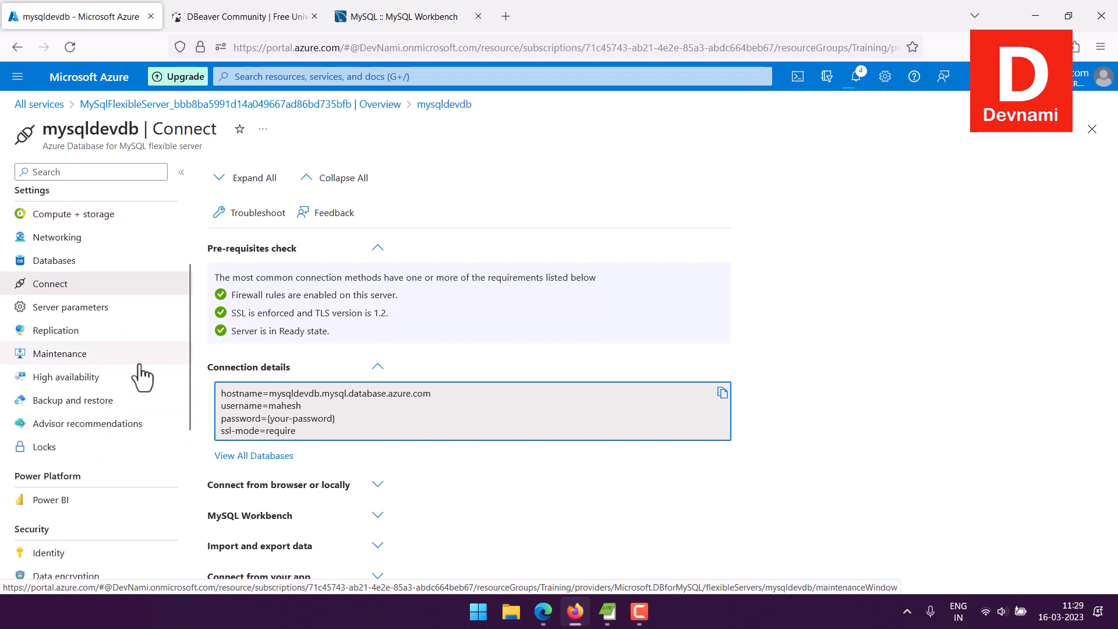
click(99, 401)
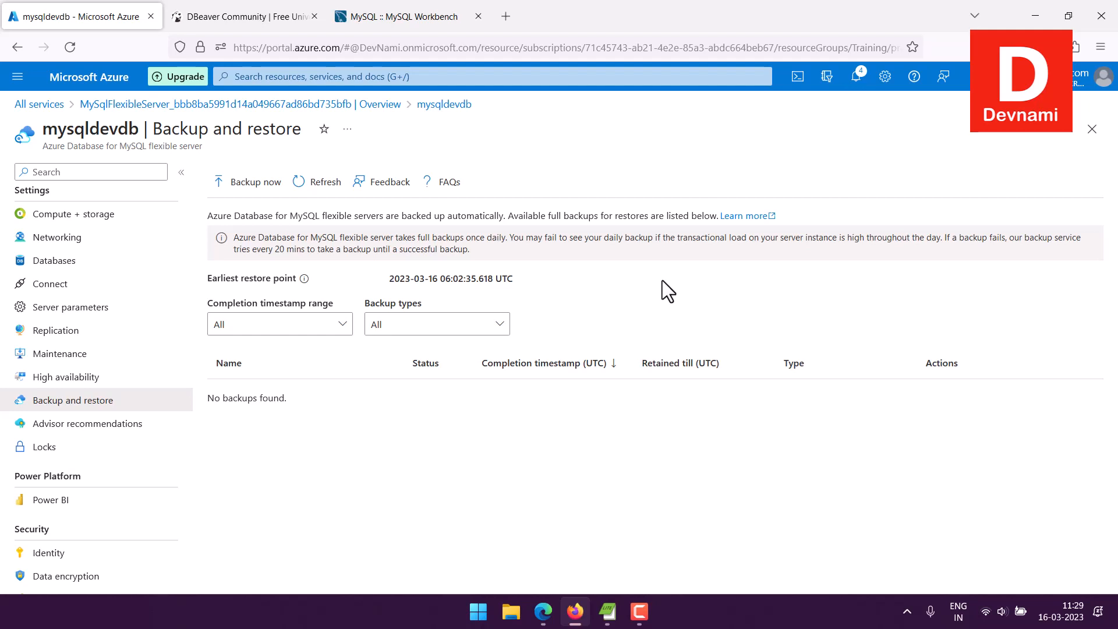
scroll(117, 250, up, 3)
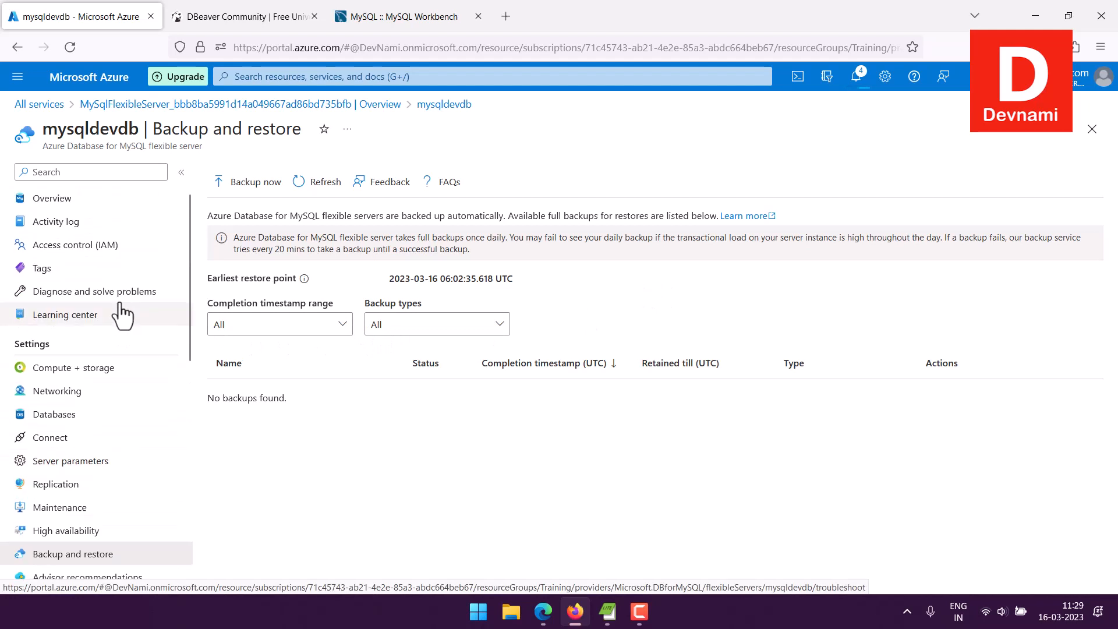
click(84, 203)
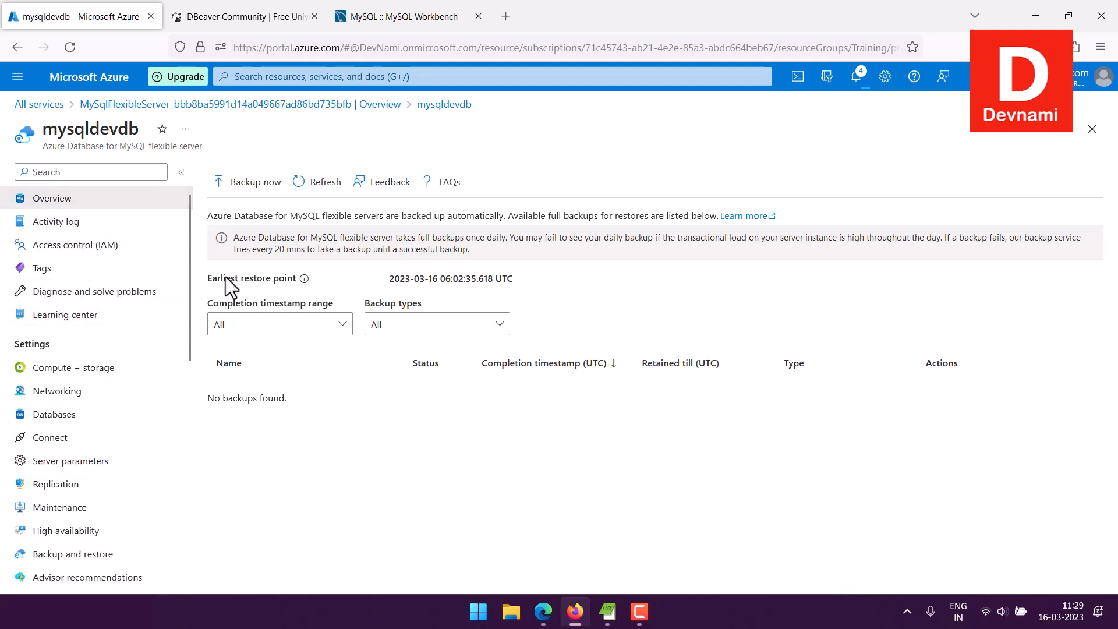